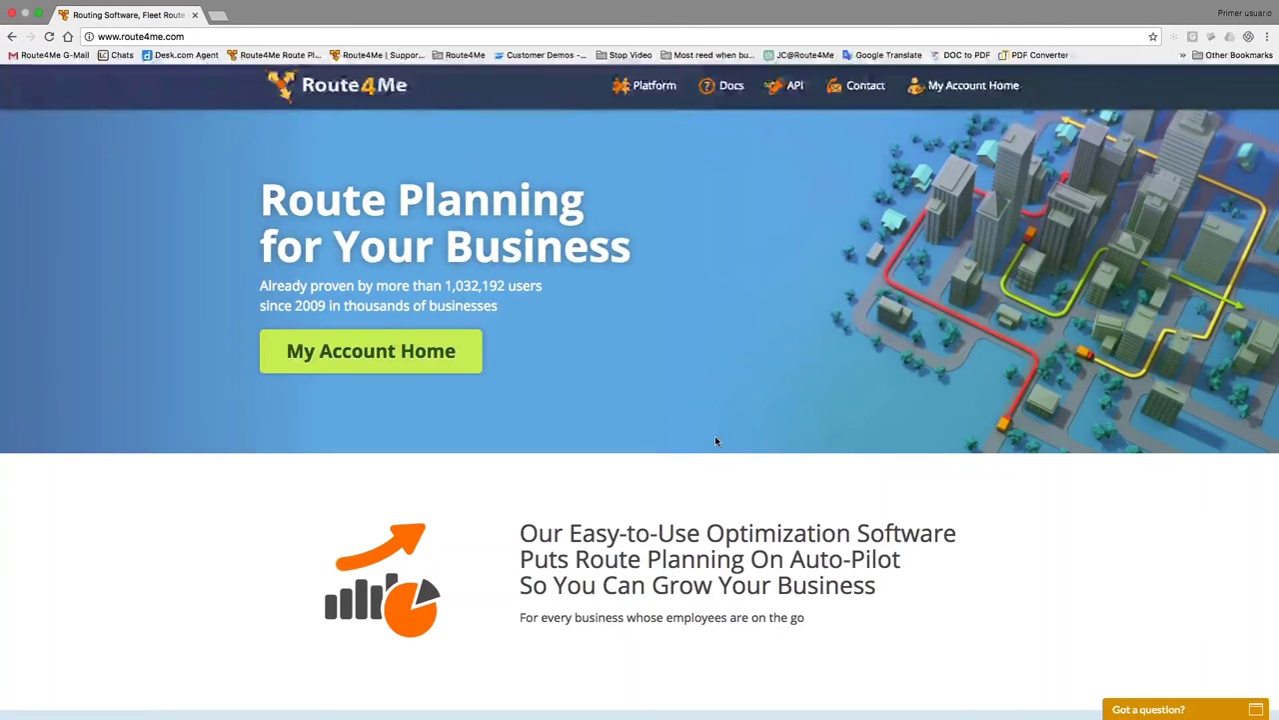
Open the Account Routes page listing Optimized Route (81.88 mi) and Old Route (84.74 mi).
left_click(953, 90)
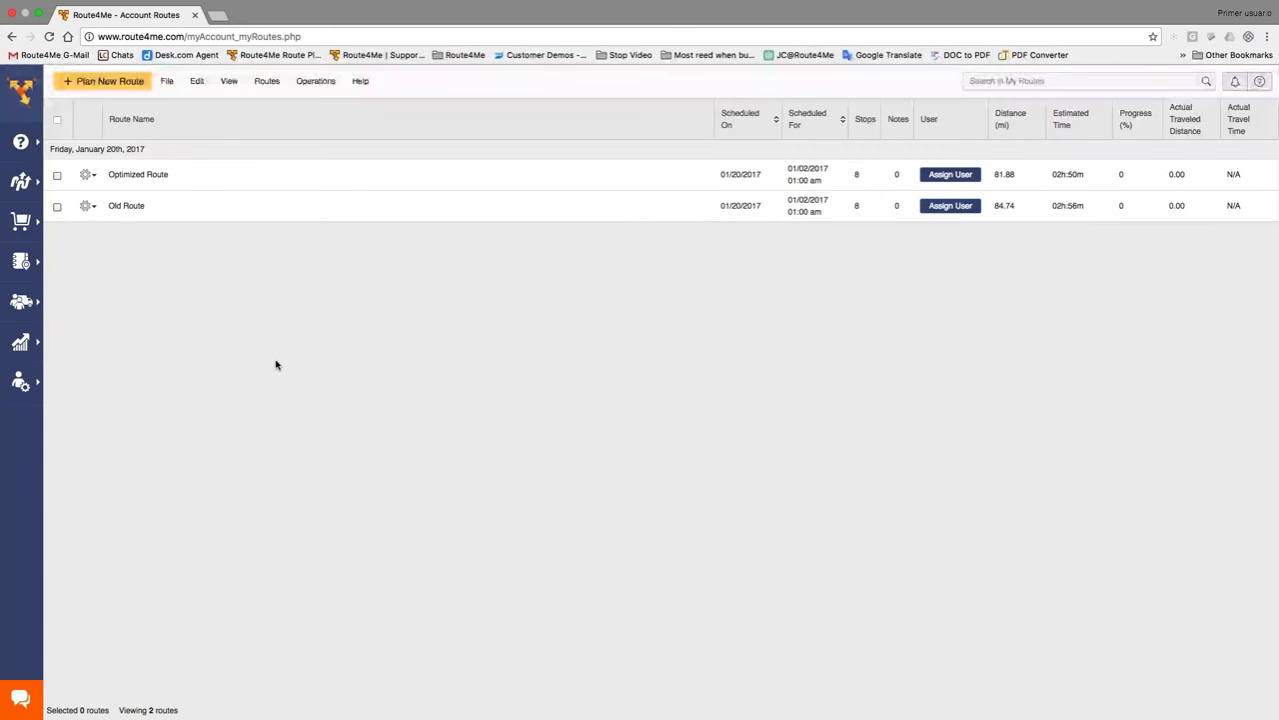
Open the Miami Address Book Map and show details of the Store 184 pin near Miami Lakes.
left_click(20, 263)
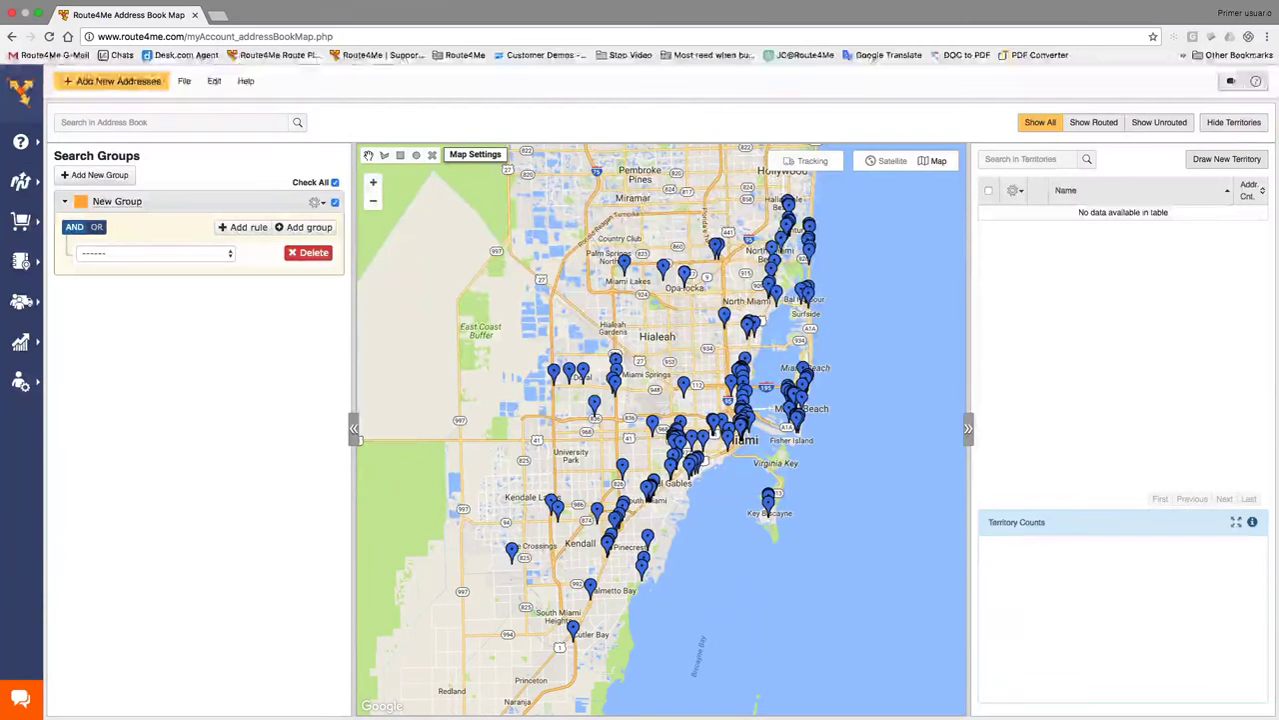
left_click(624, 263)
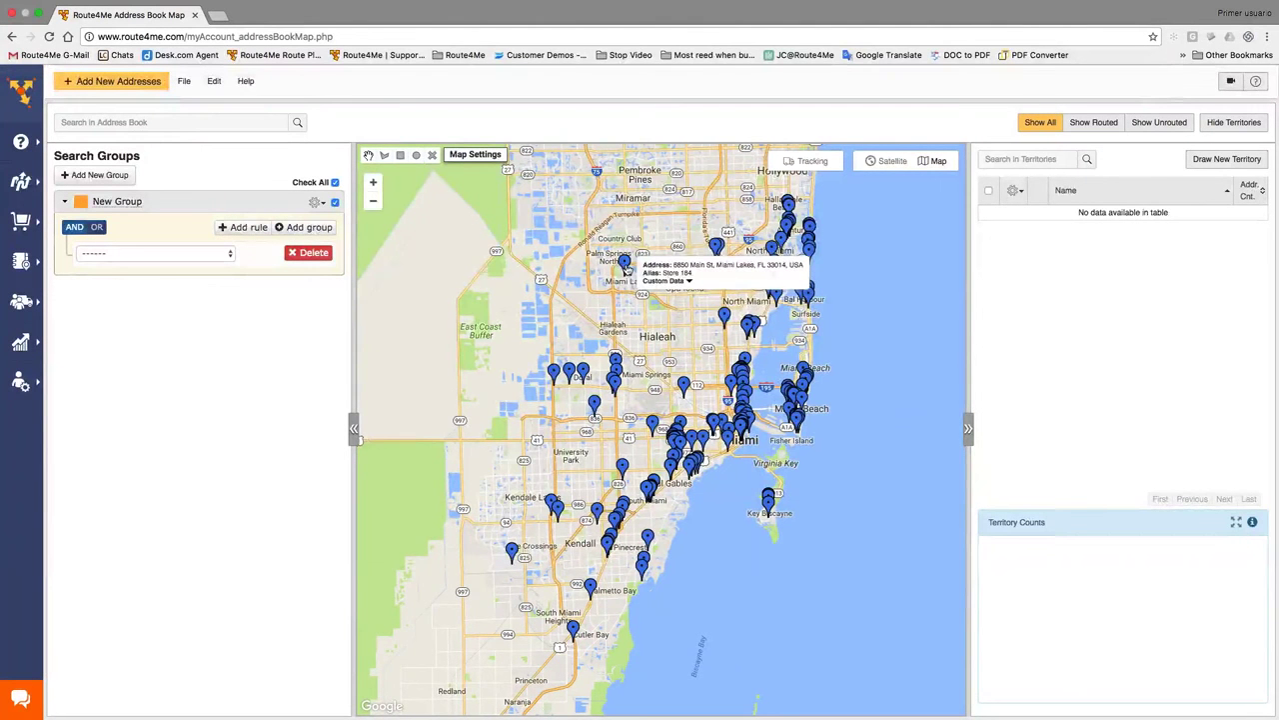
Add a Weekly schedule to Store 184 repeating every 2 weeks on Tuesday and Friday.
right_click(626, 265)
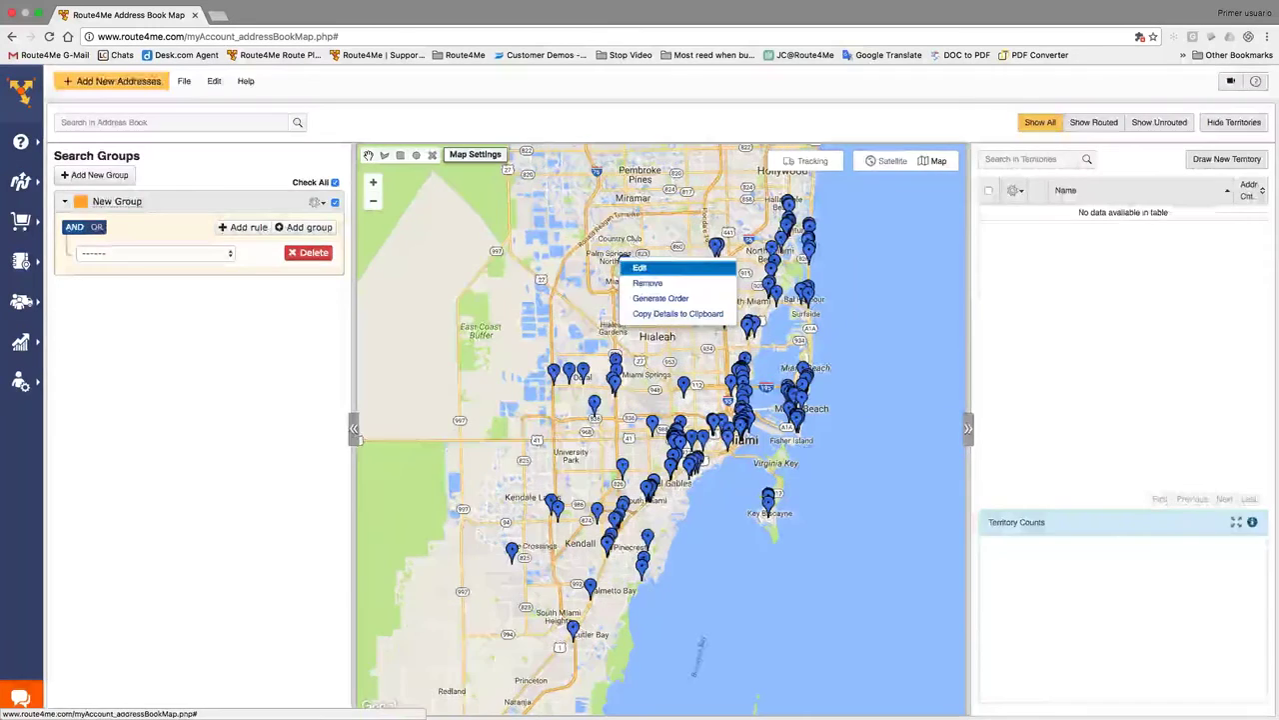
left_click(644, 269)
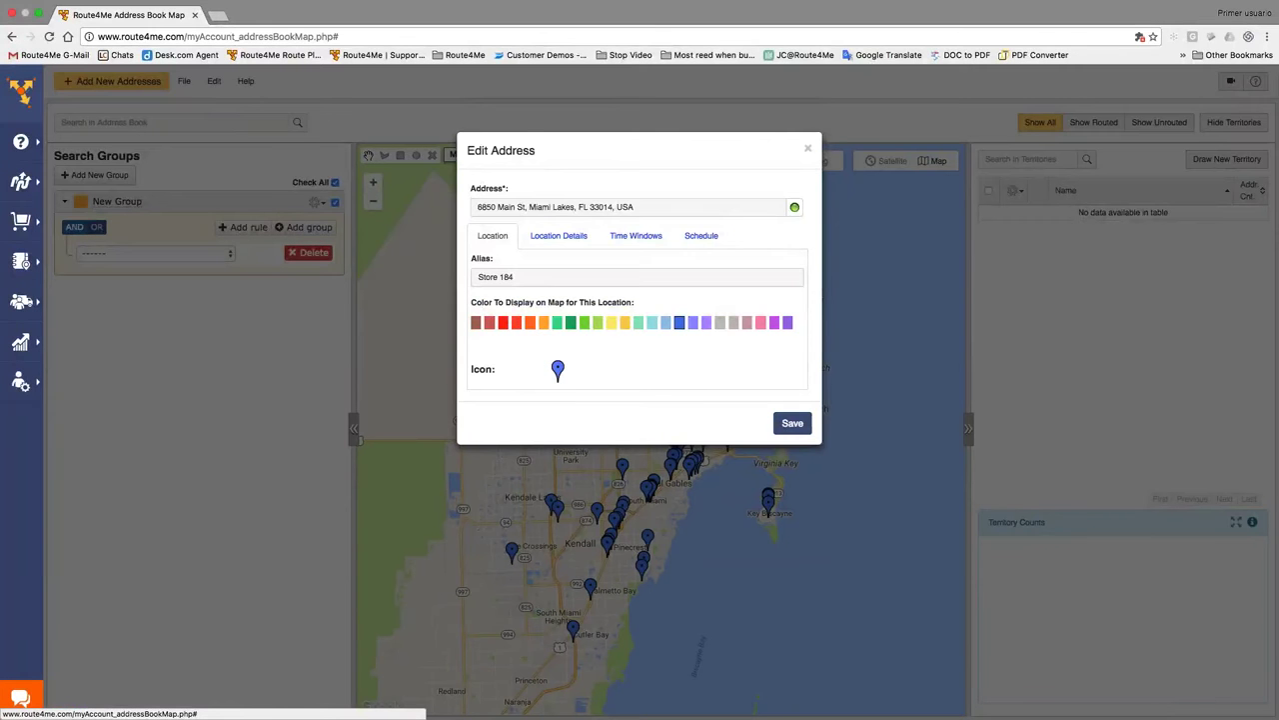
left_click(700, 237)
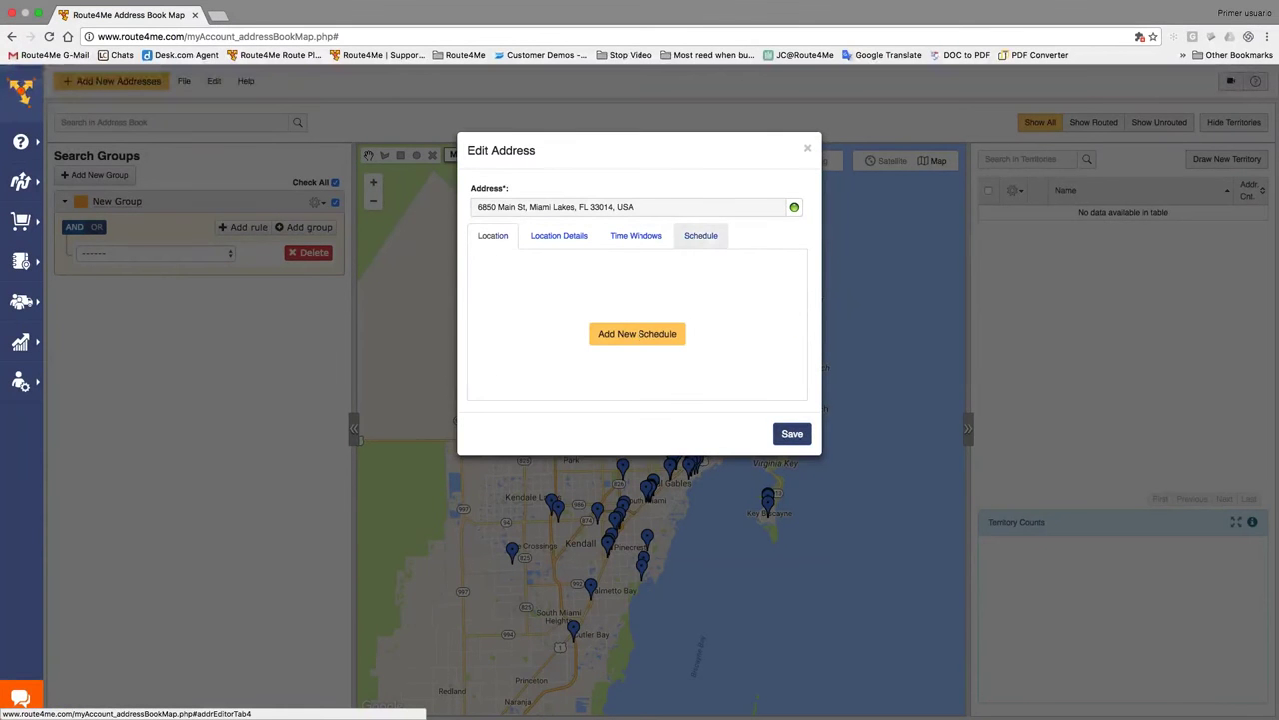
left_click(636, 334)
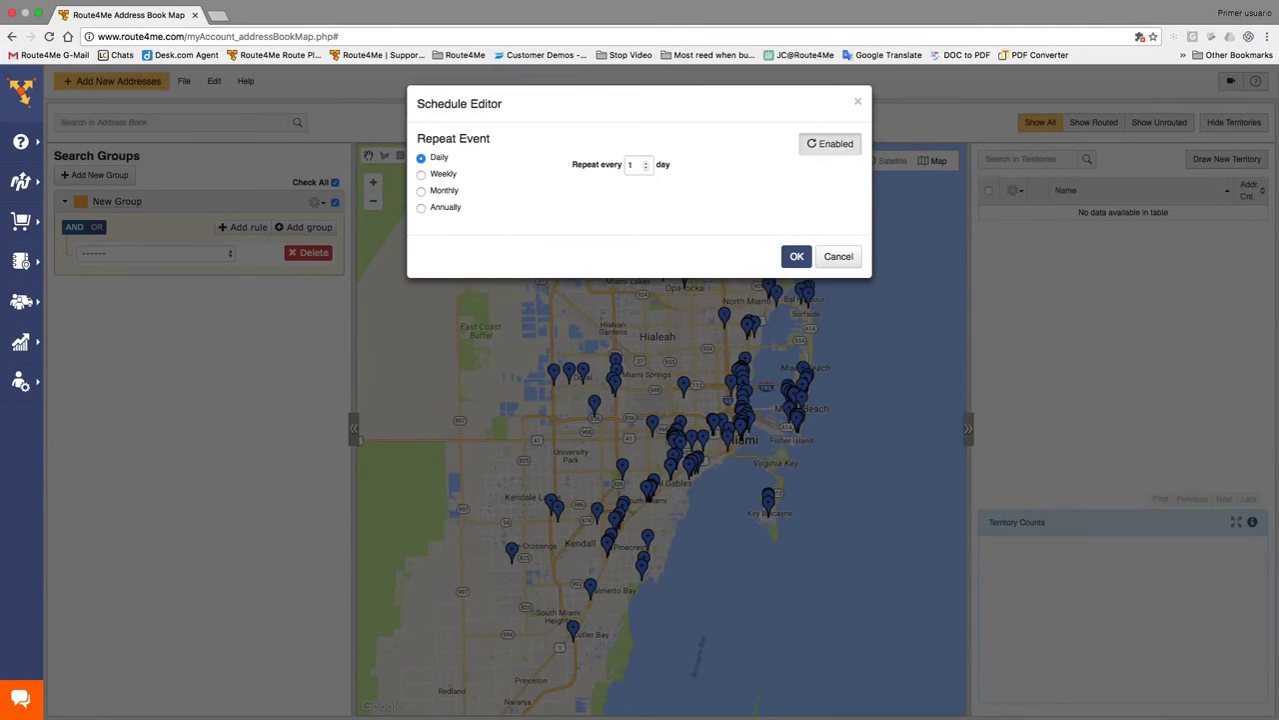
left_click(421, 175)
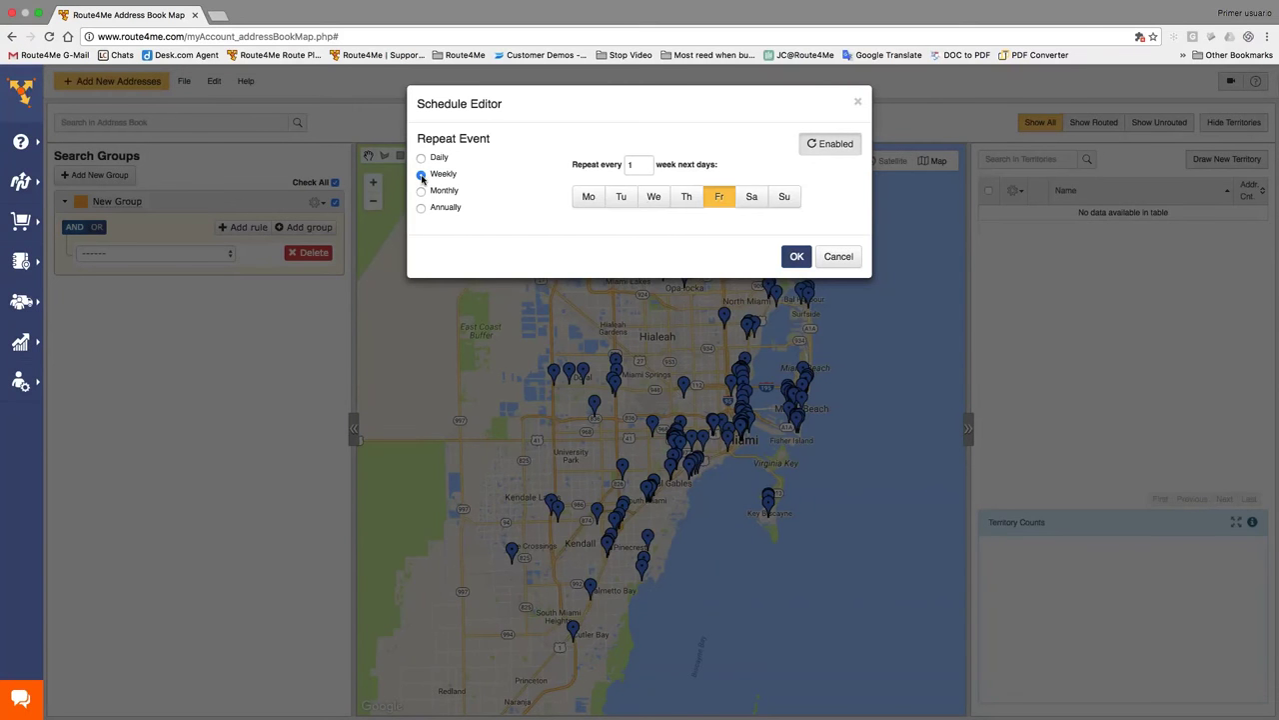
left_click(646, 165)
left_click(622, 199)
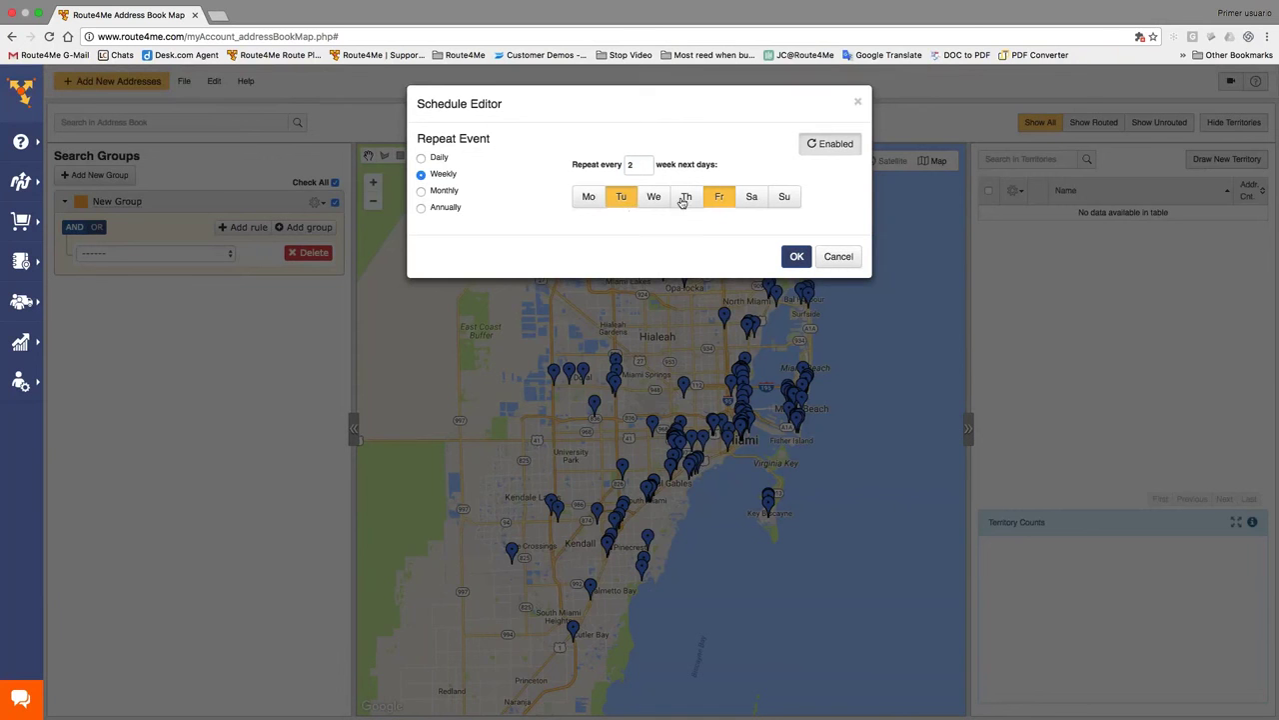
left_click(838, 257)
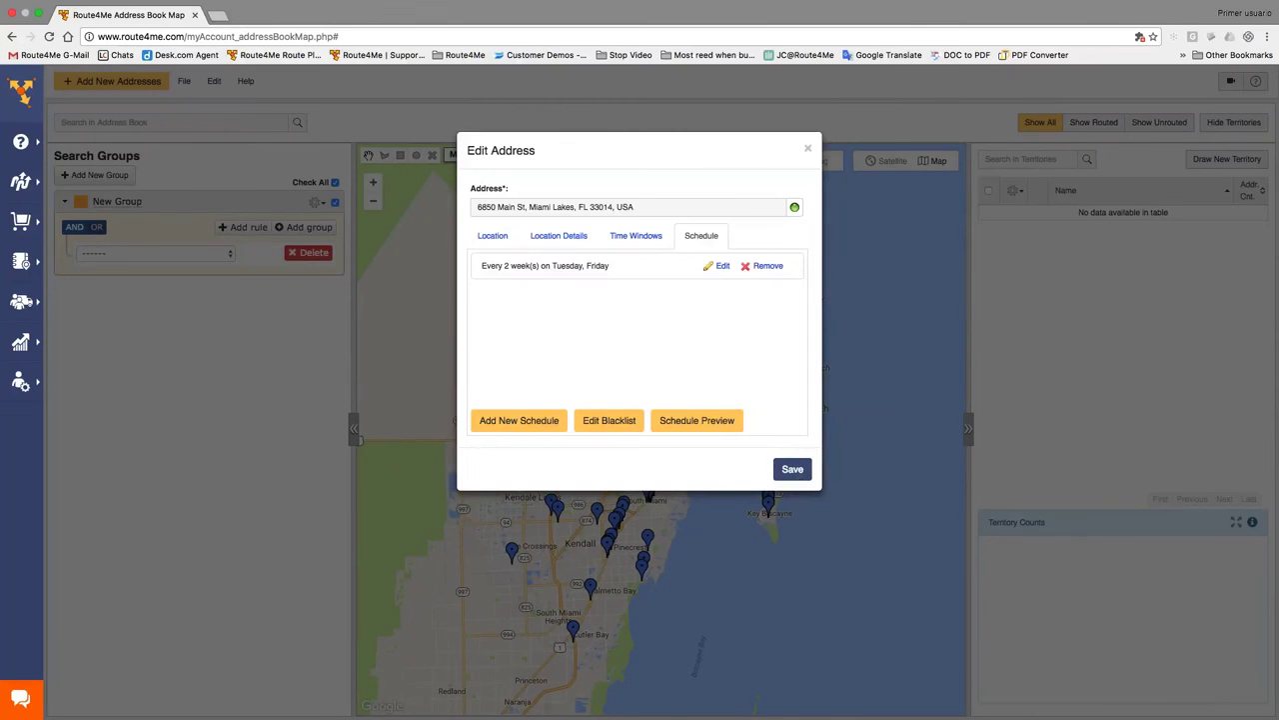
left_click(792, 470)
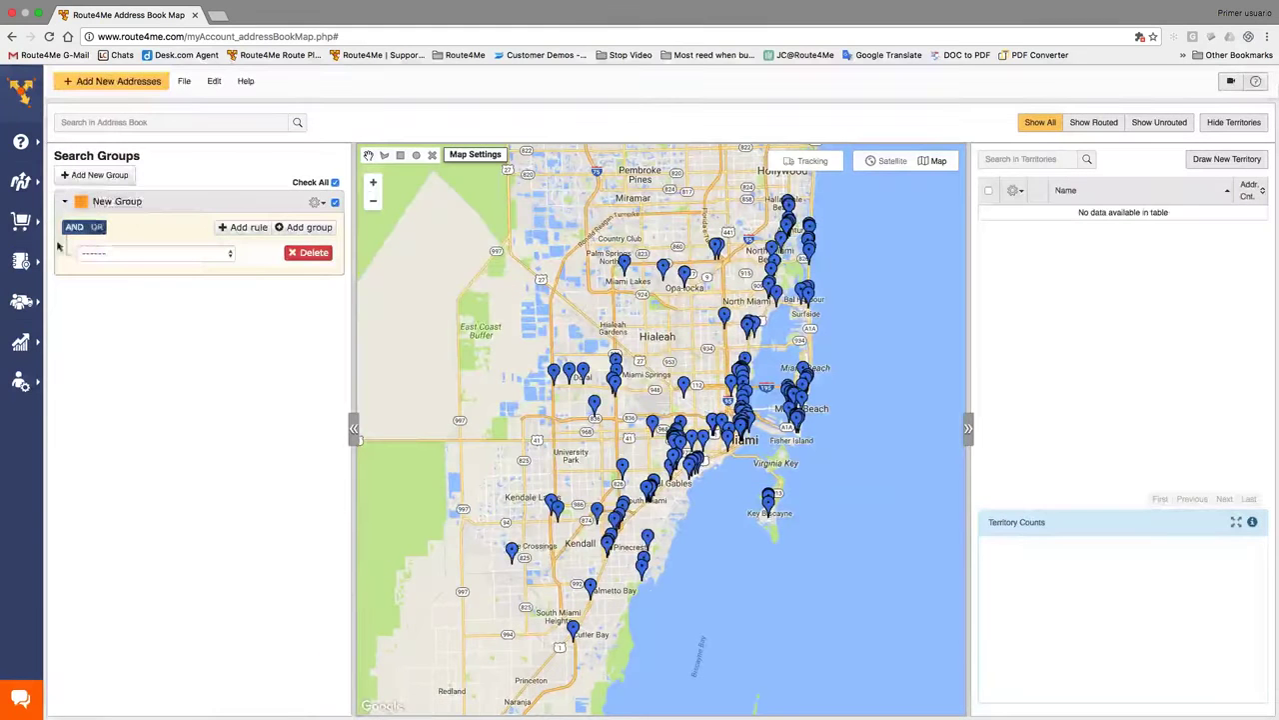
mouse_move(22, 185)
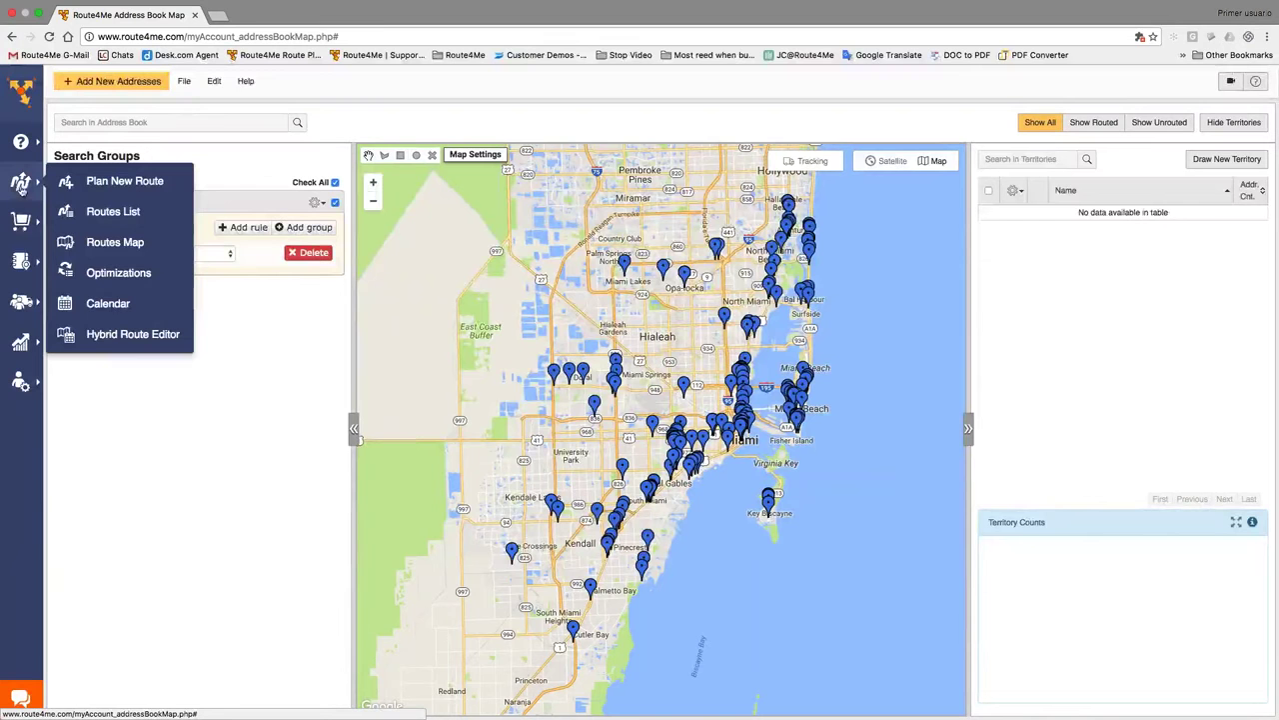
Show January 23, 2017 in the calendar: 8 scheduled addresses, 4 orders, 12 destinations.
left_click(121, 310)
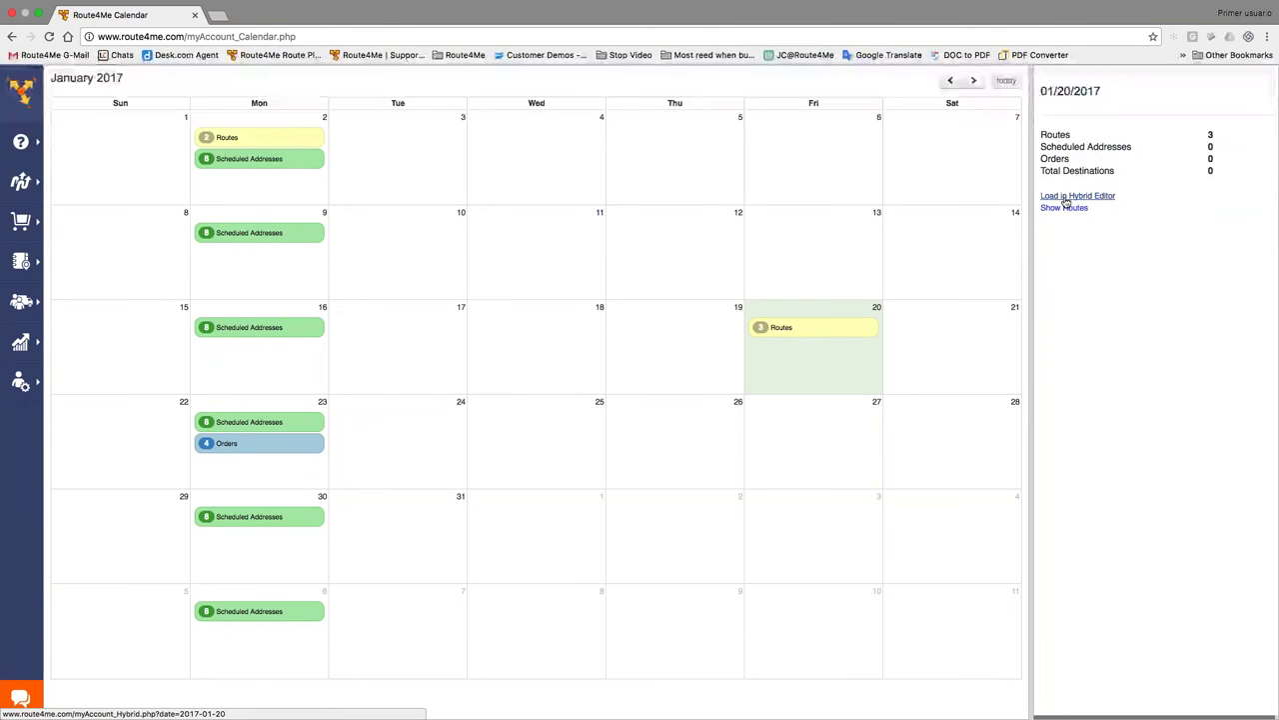
left_click(252, 467)
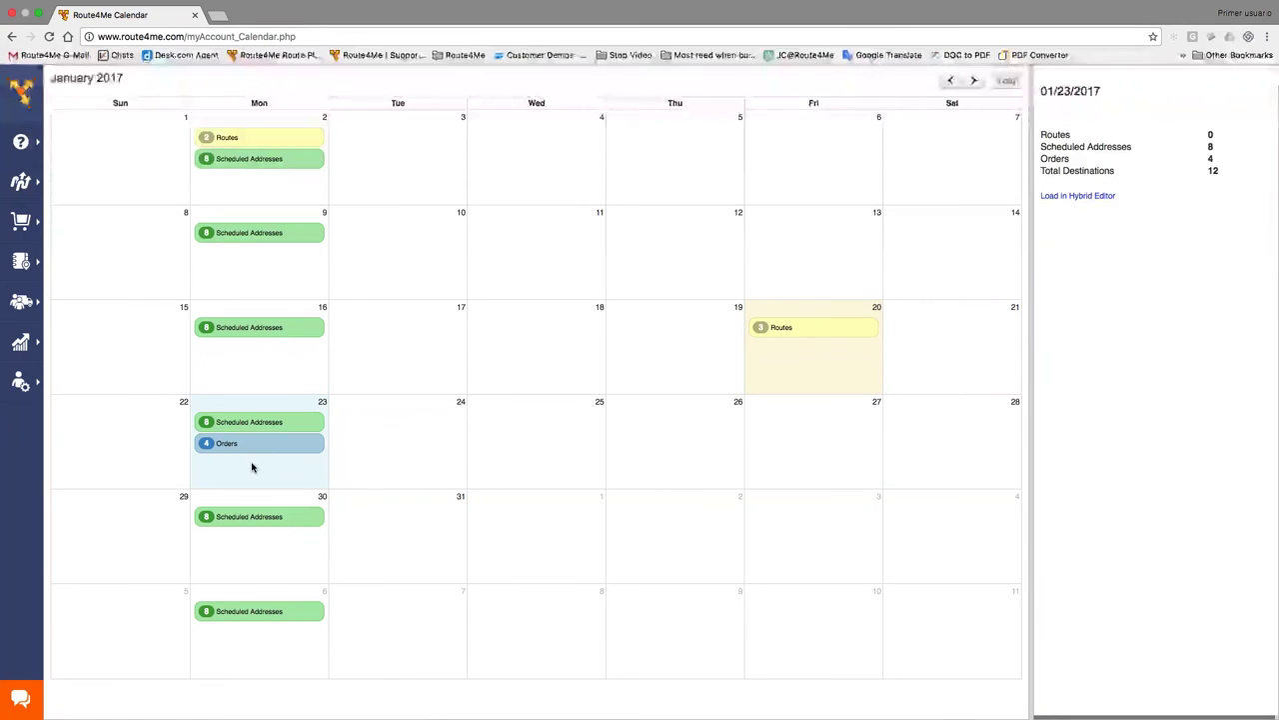
Load 01/23/2017 into the Hybrid Routing editor with Address Book pins unchecked in Map Settings.
left_click(1077, 200)
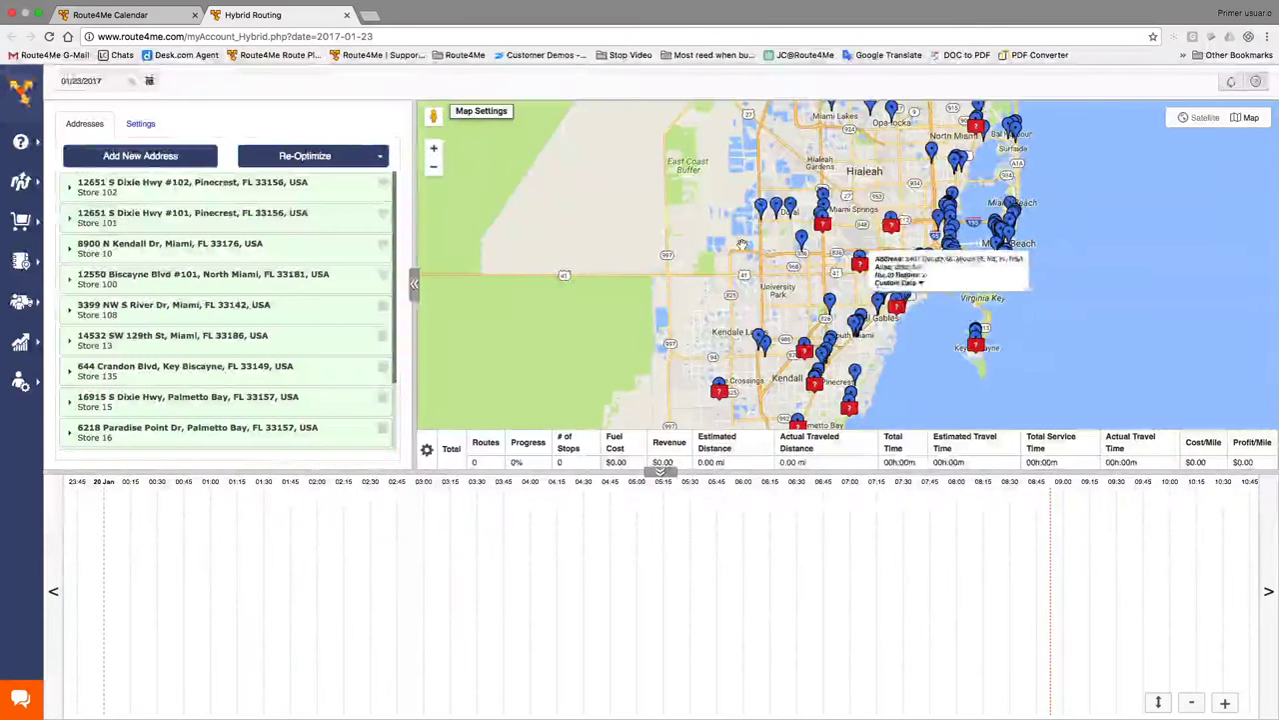
left_click(481, 111)
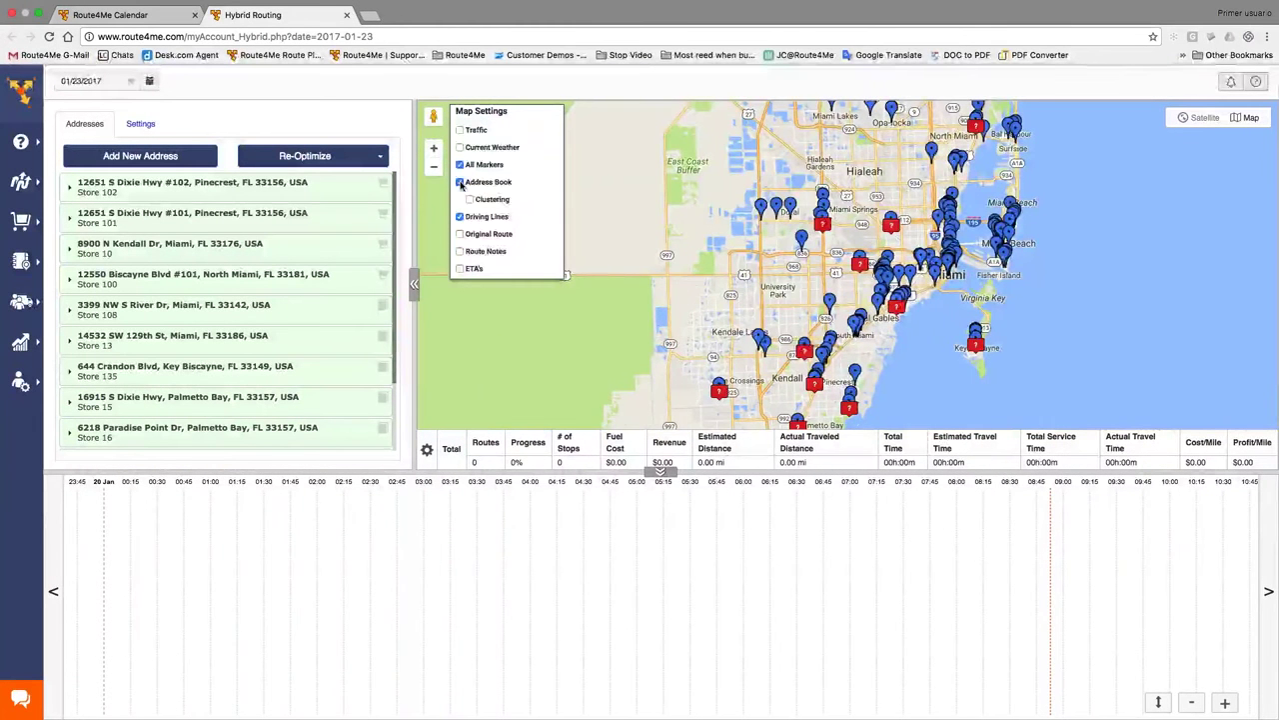
left_click(461, 183)
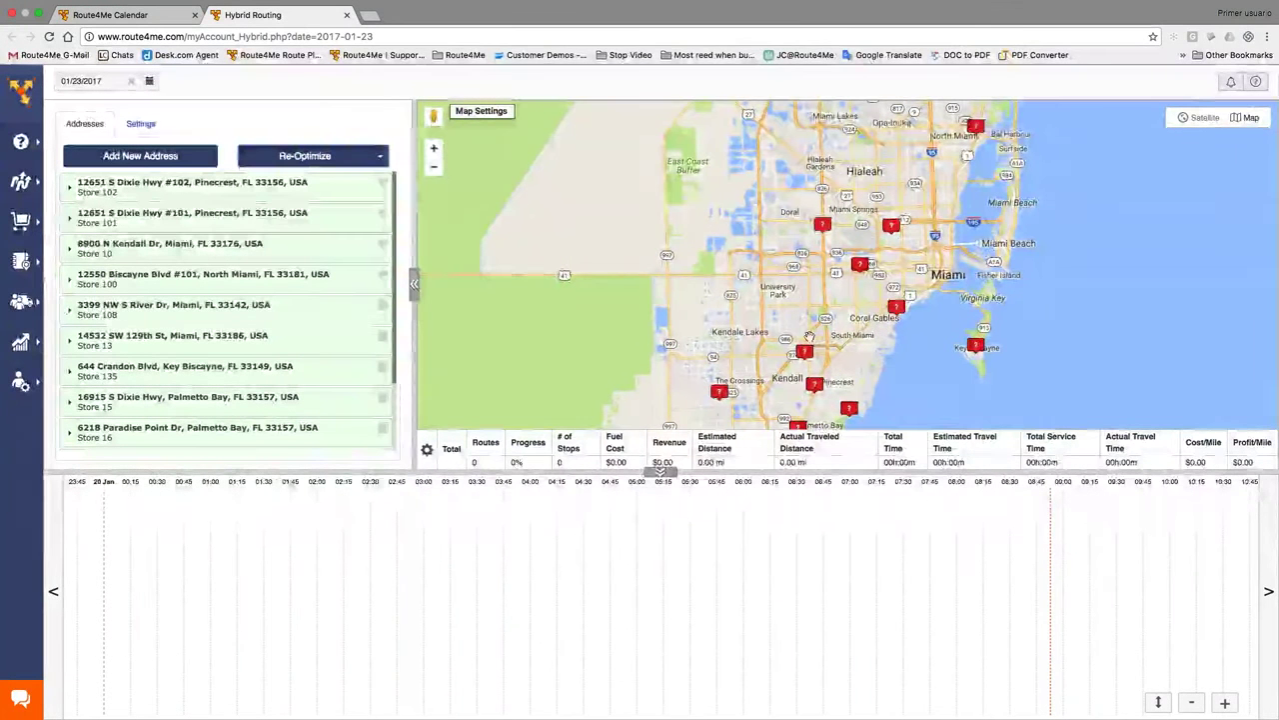
scroll(1053, 323, "down", 3)
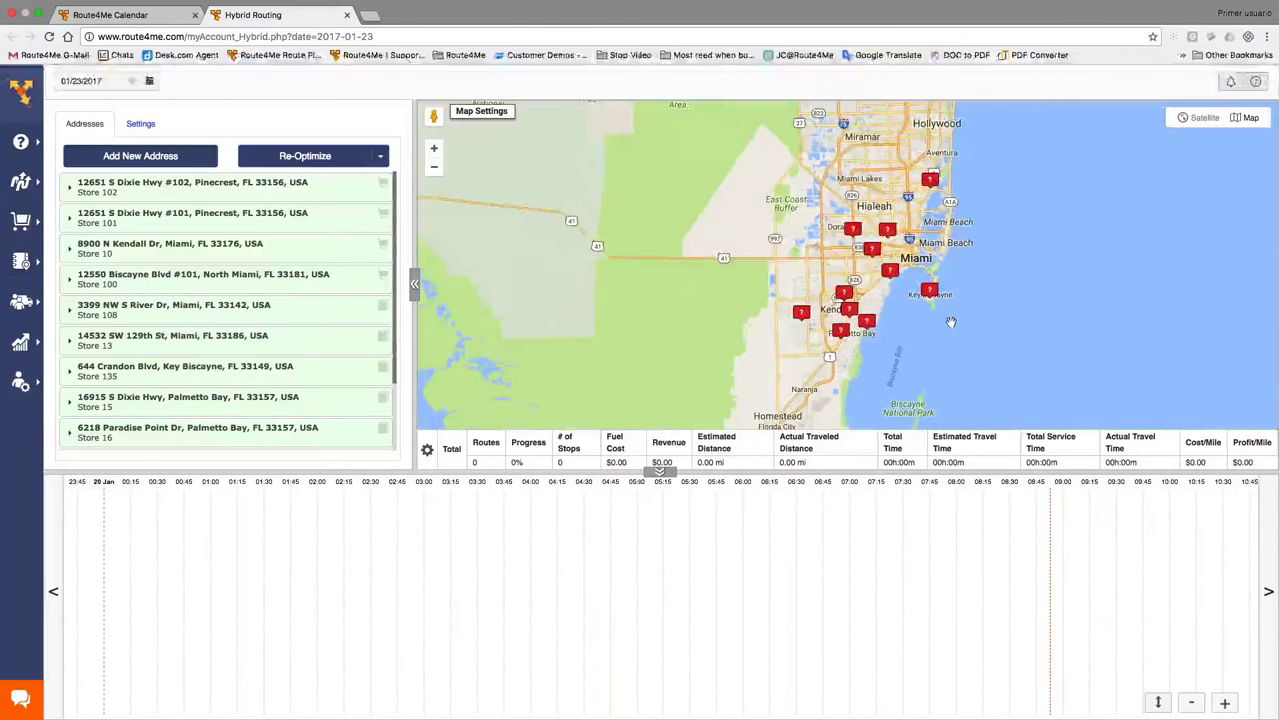
Re-optimize the 12 stops into one route with depot 3400 NW S River Dr, Miami.
left_click(309, 160)
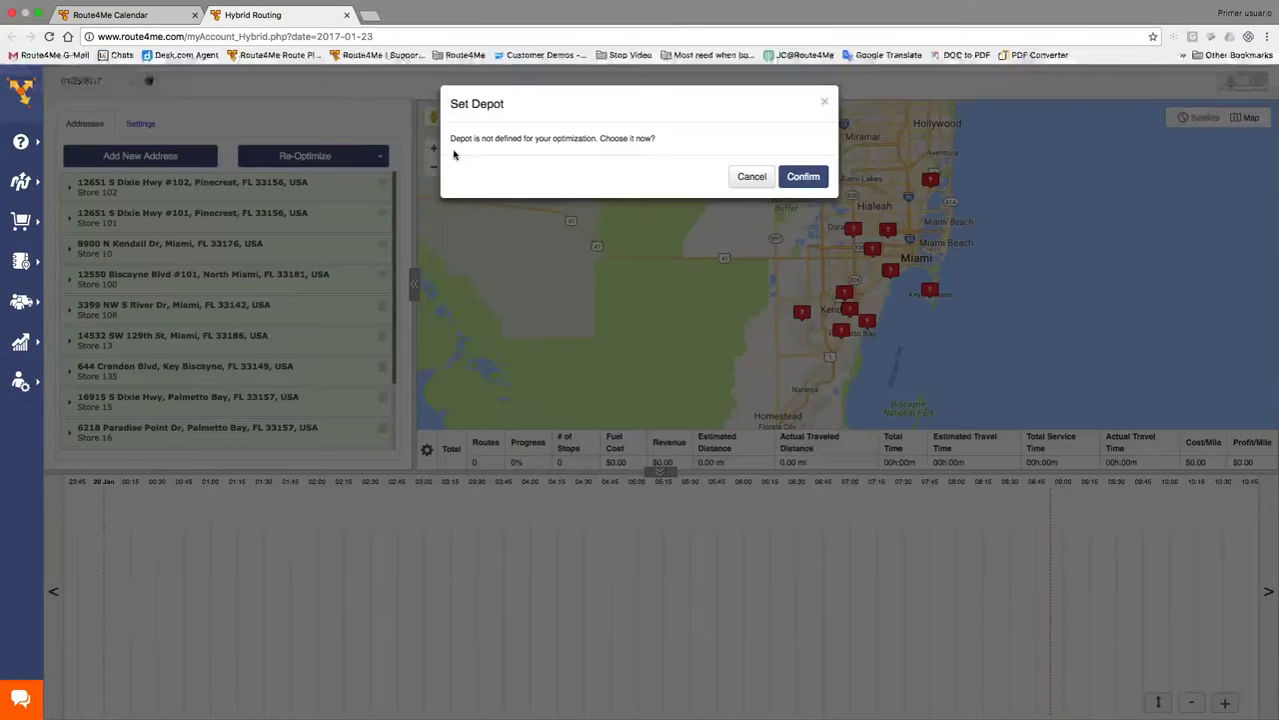
left_click(801, 178)
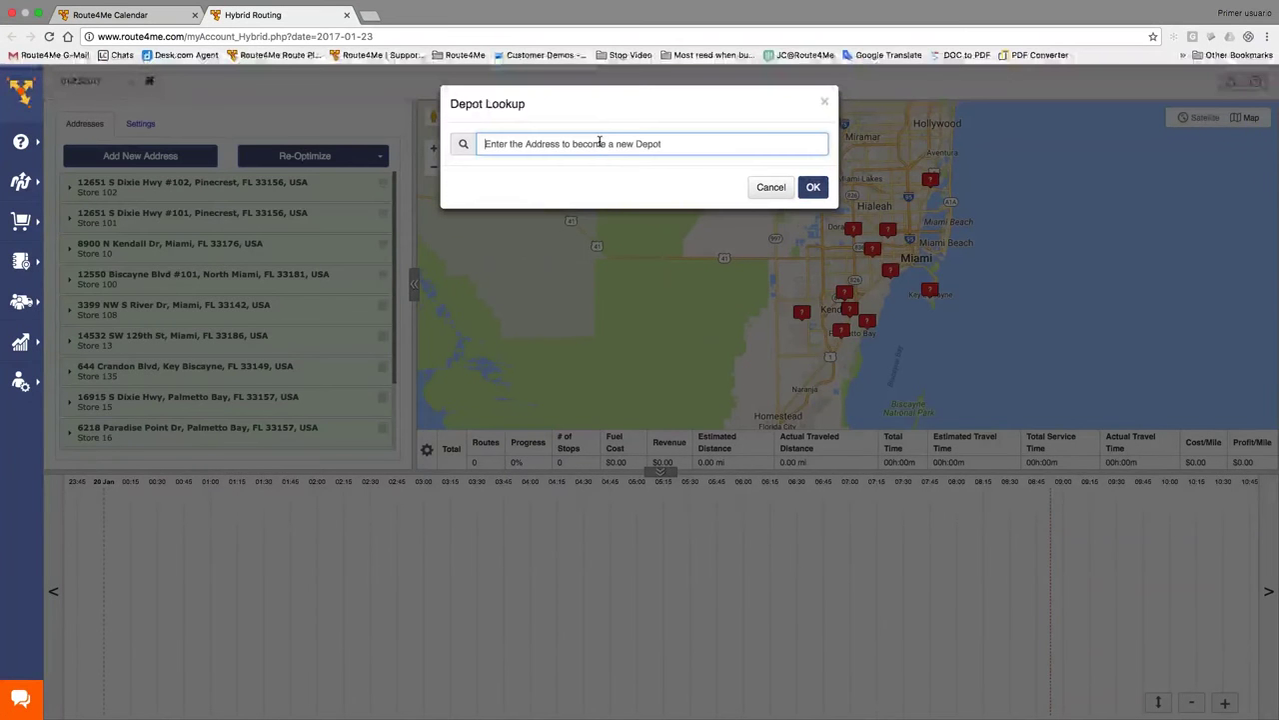
type("3399 NW S River Dr, Miami FL 33142")
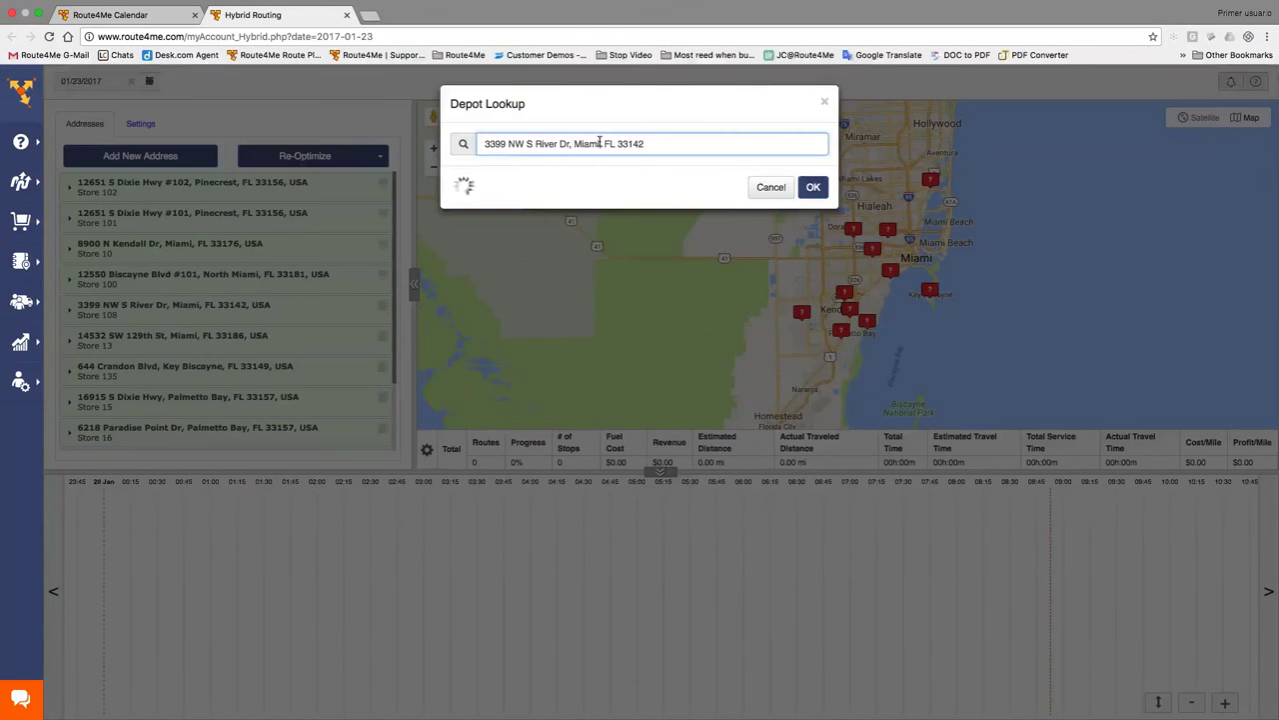
left_click(600, 143)
type(",")
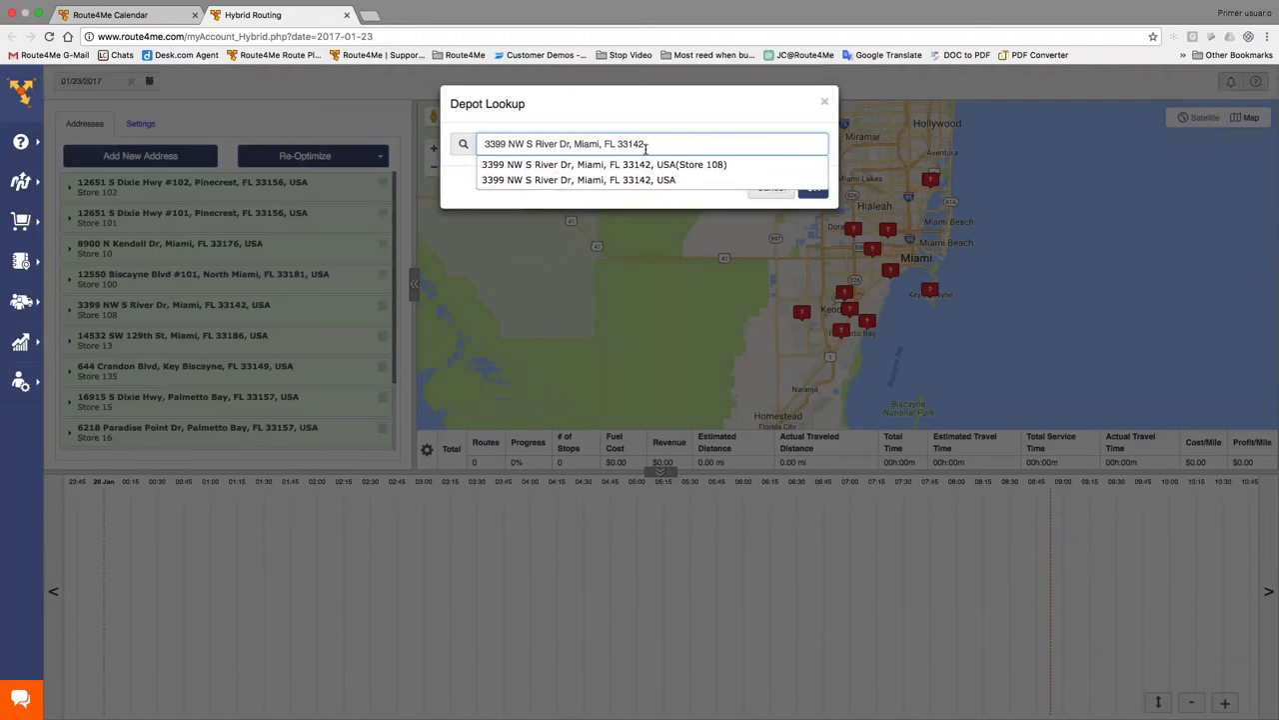
left_click(692, 122)
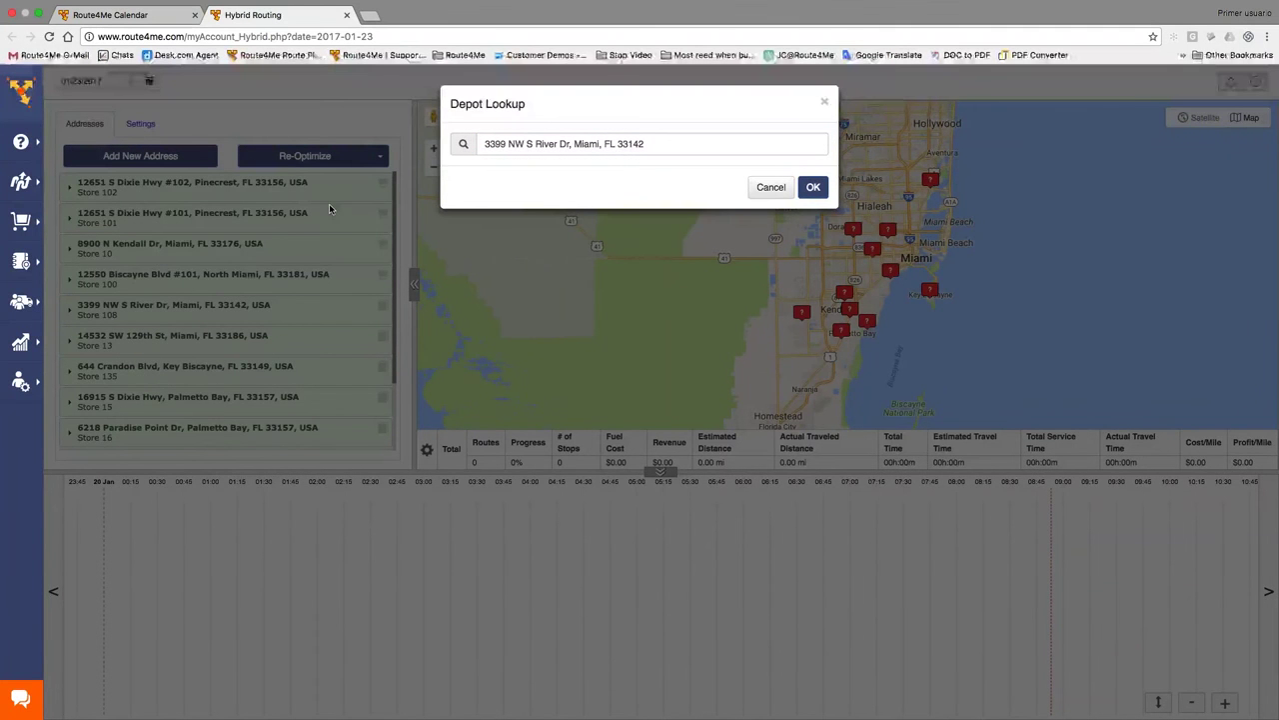
left_click(813, 189)
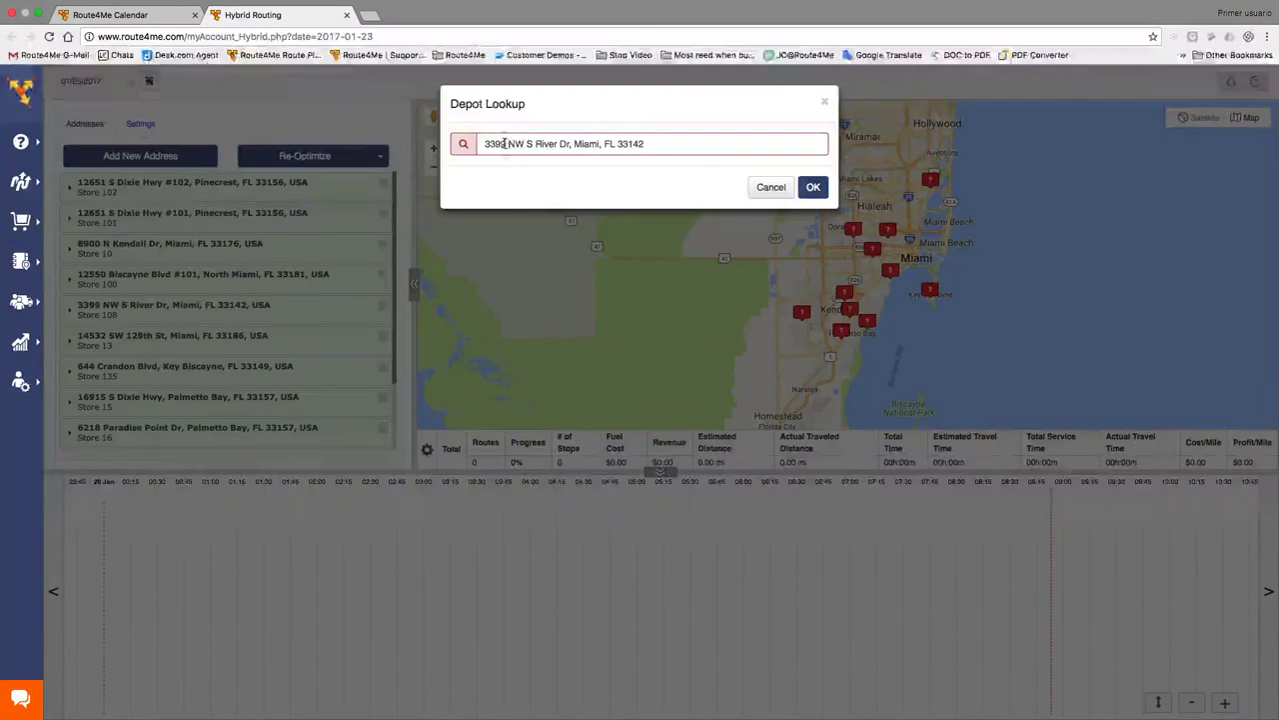
key("BackSpace")
key("BackSpace")
key("BackSpace")
key("BackSpace")
type("3400")
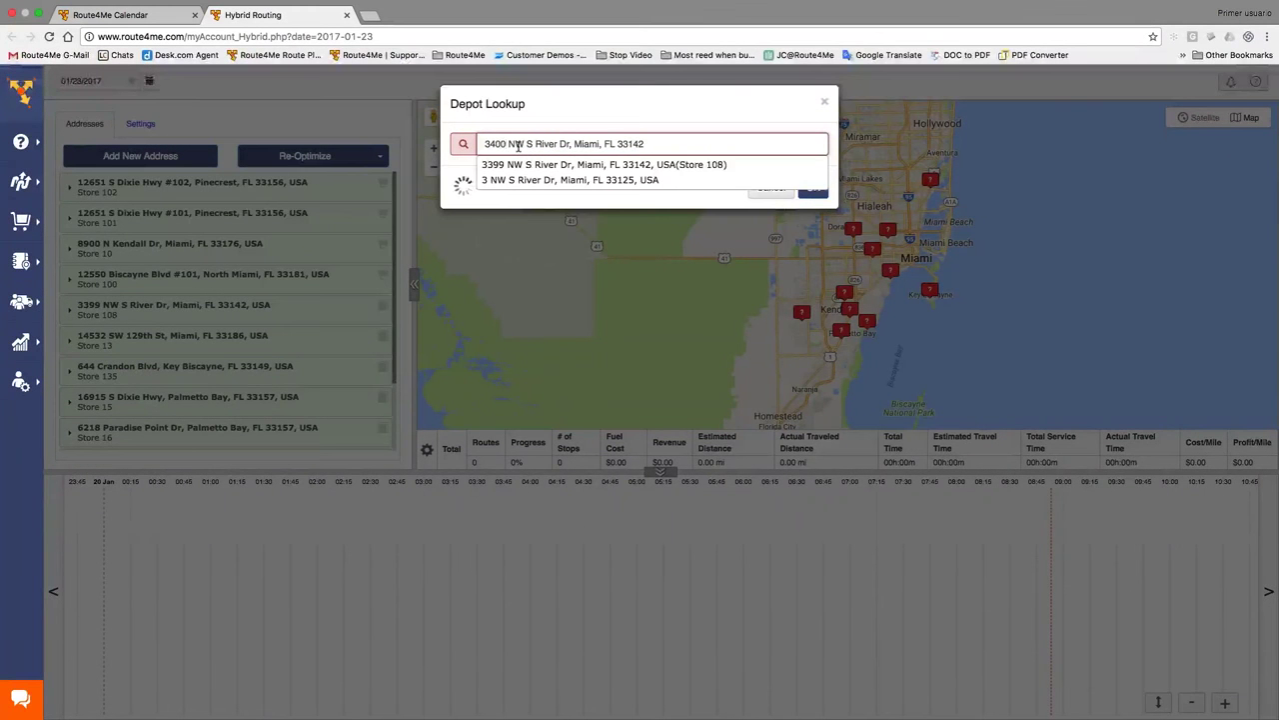
left_click(649, 166)
left_click(812, 187)
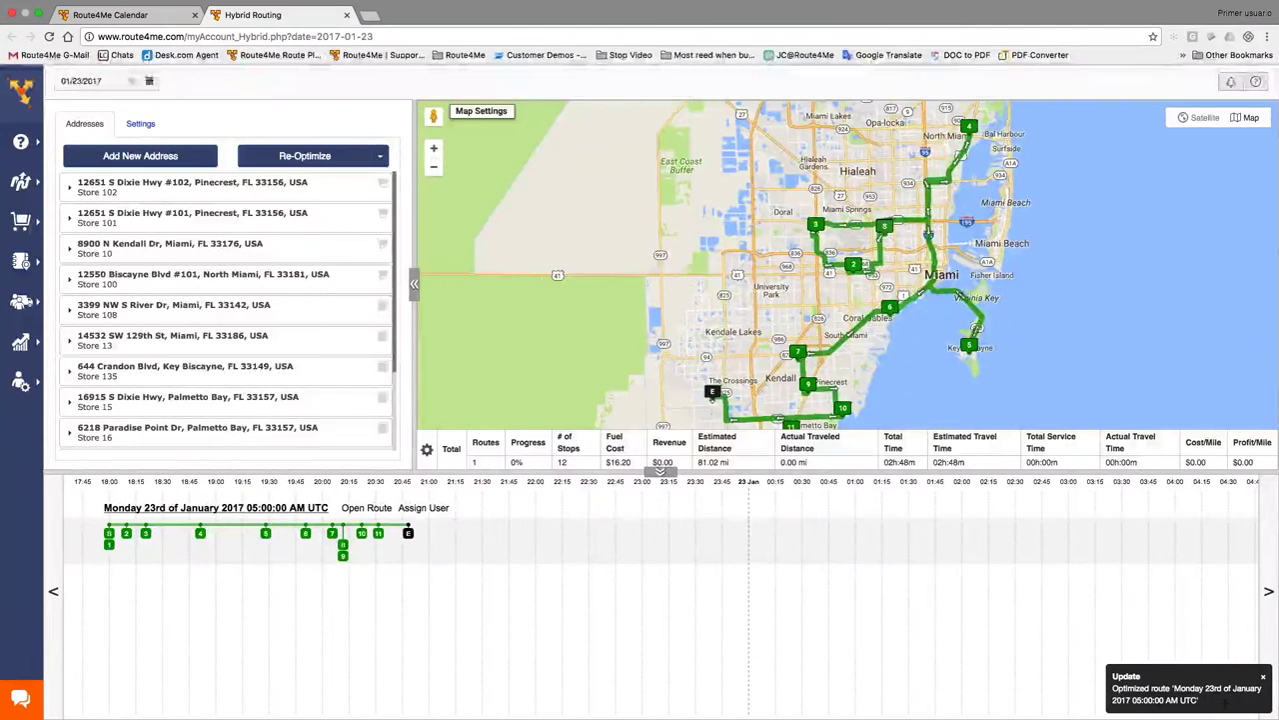
Inspect the optimized route's stops on the map, then show the route's Settings tab.
left_click_drag(715, 278, 701, 234)
mouse_move(870, 184)
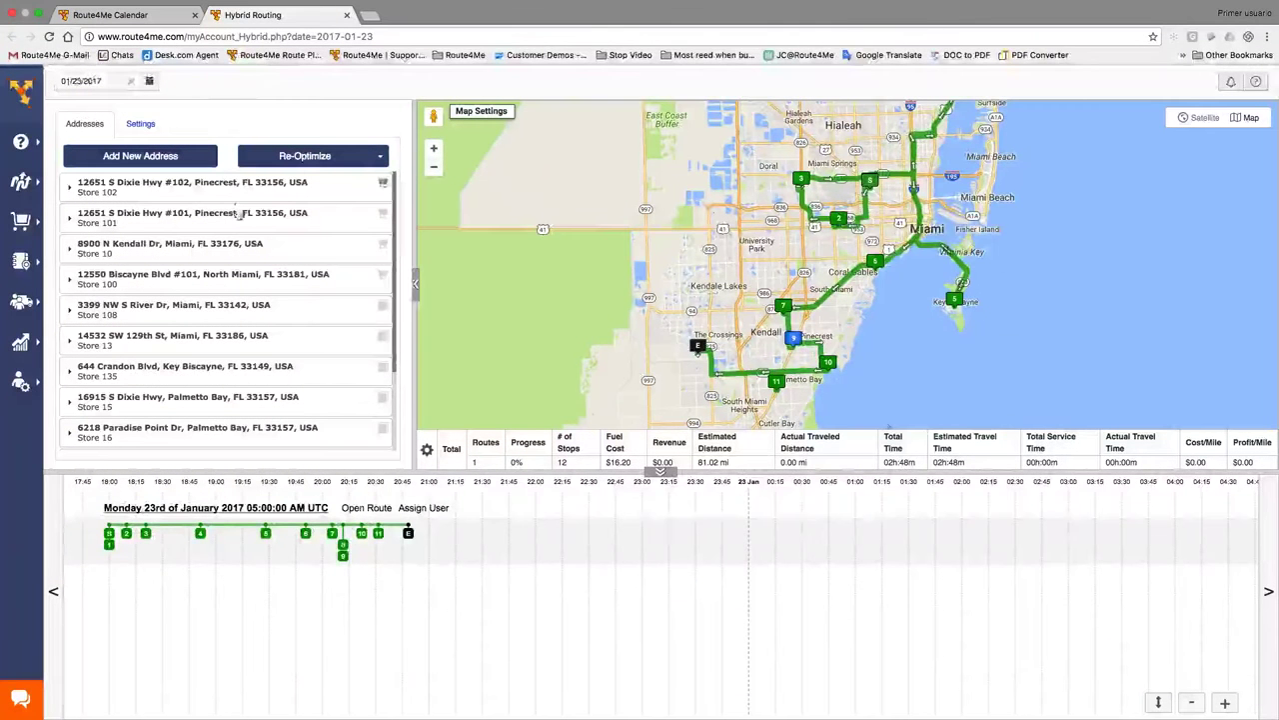
left_click_drag(1091, 207, 1006, 237)
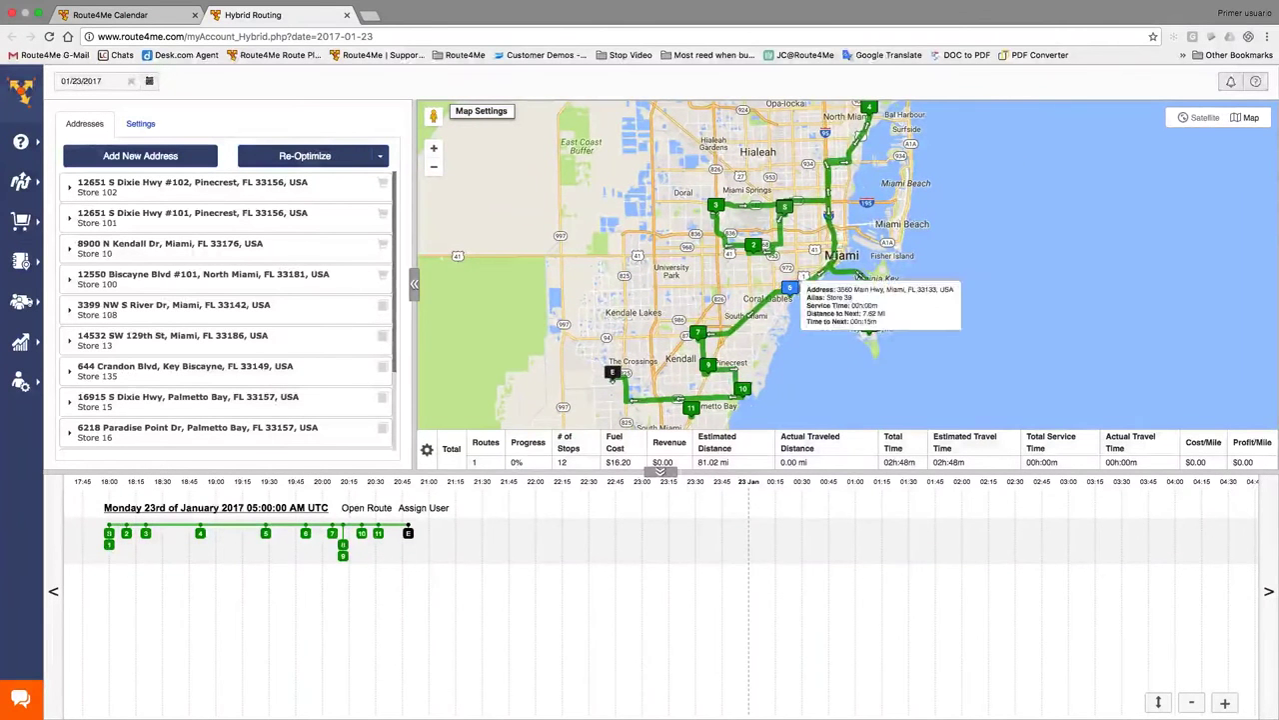
mouse_move(695, 410)
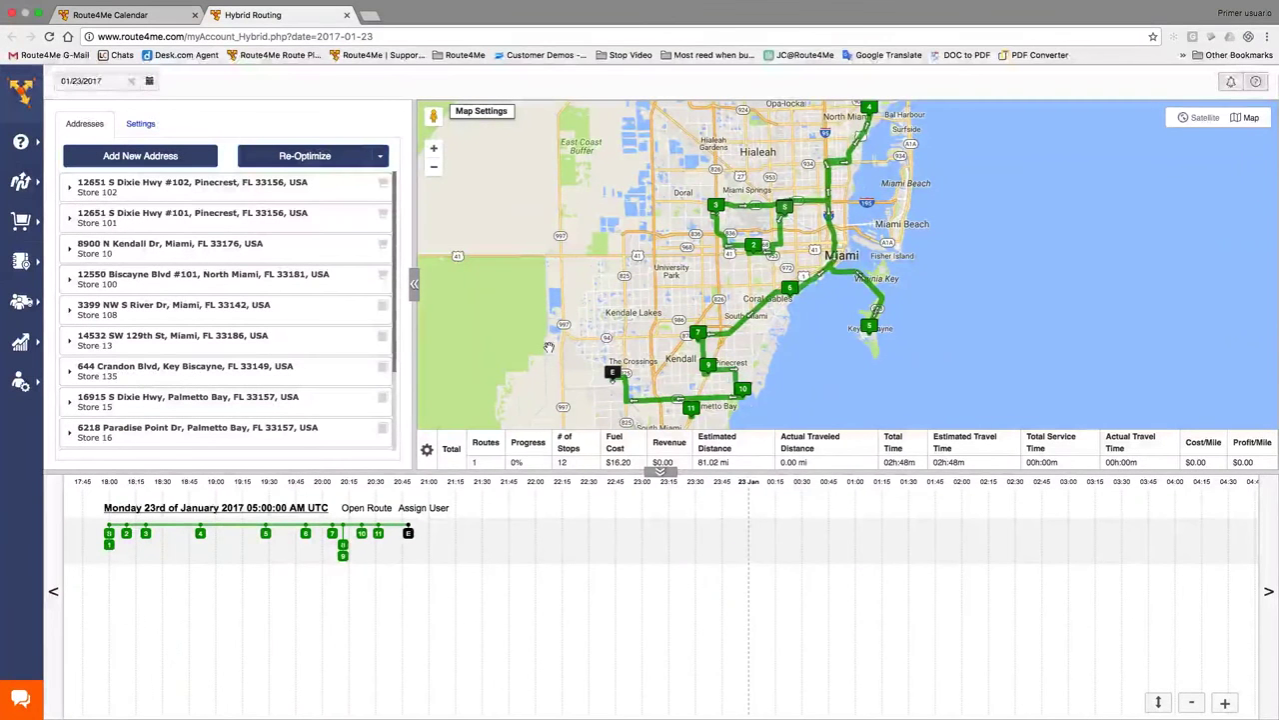
left_click(131, 127)
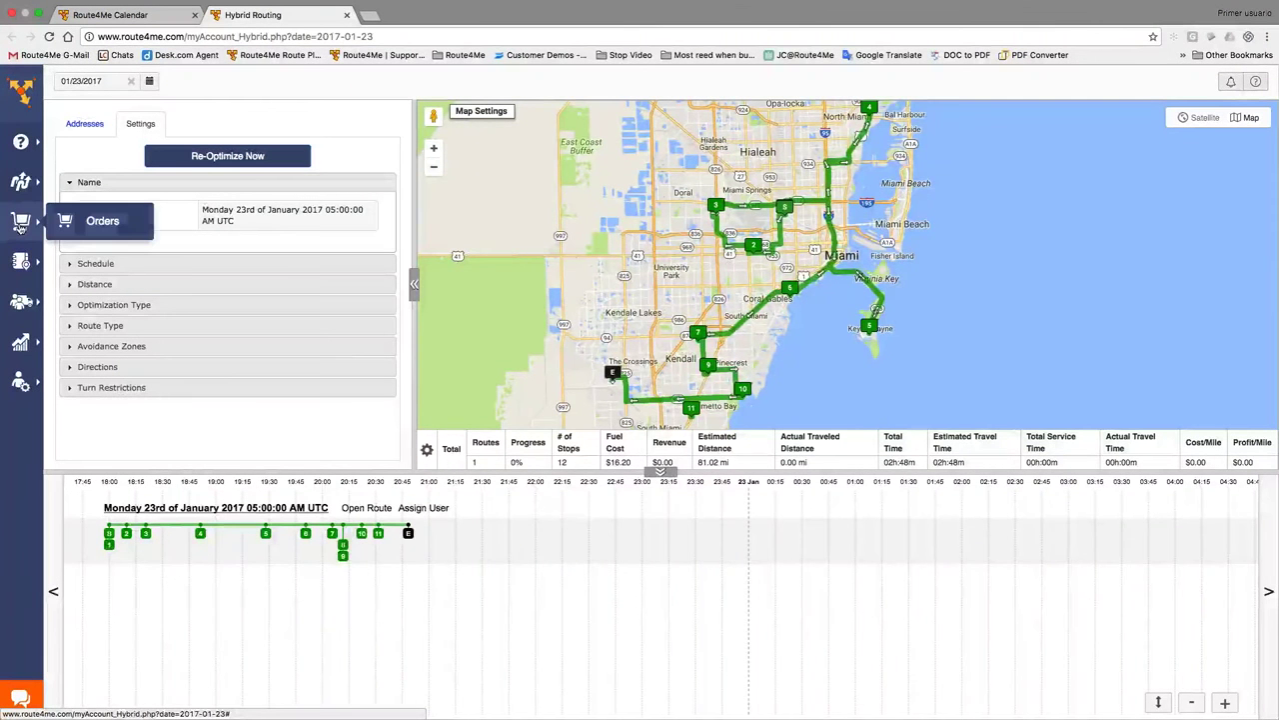
Open the Orders List with the 01/23/2017 orders for Stores 10, 100, 101 and 102.
left_click(121, 226)
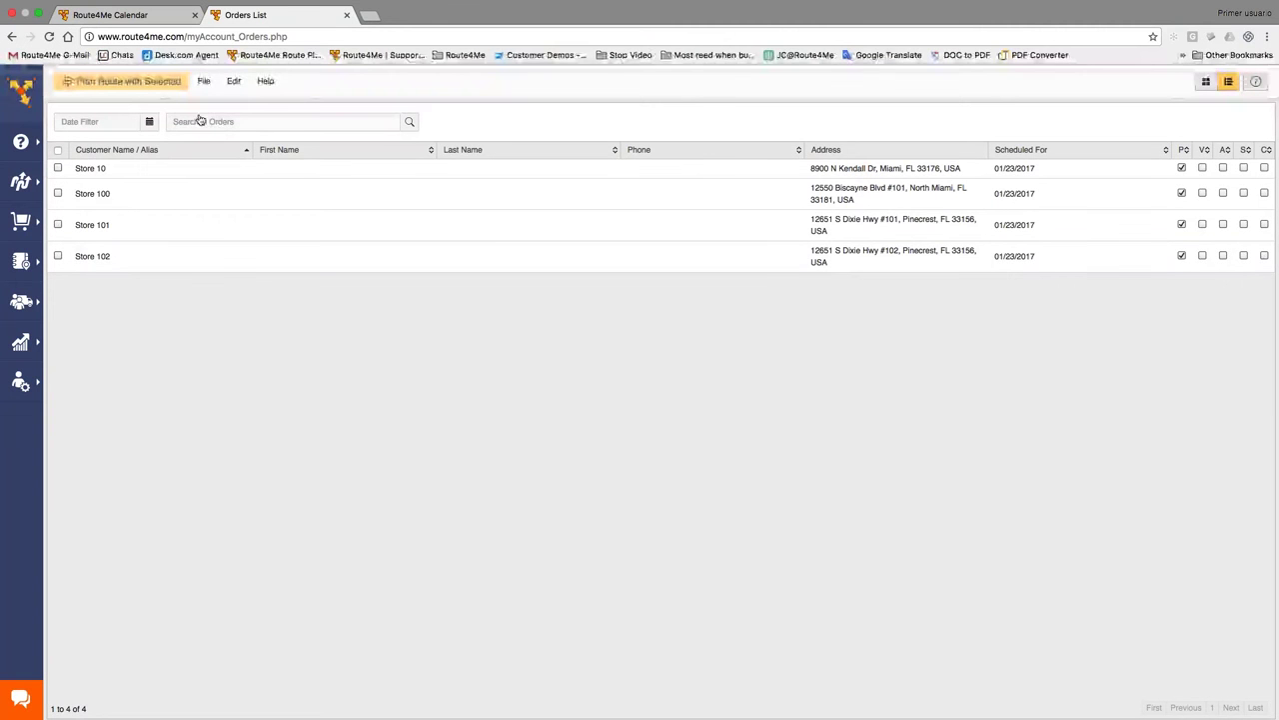
left_click(204, 82)
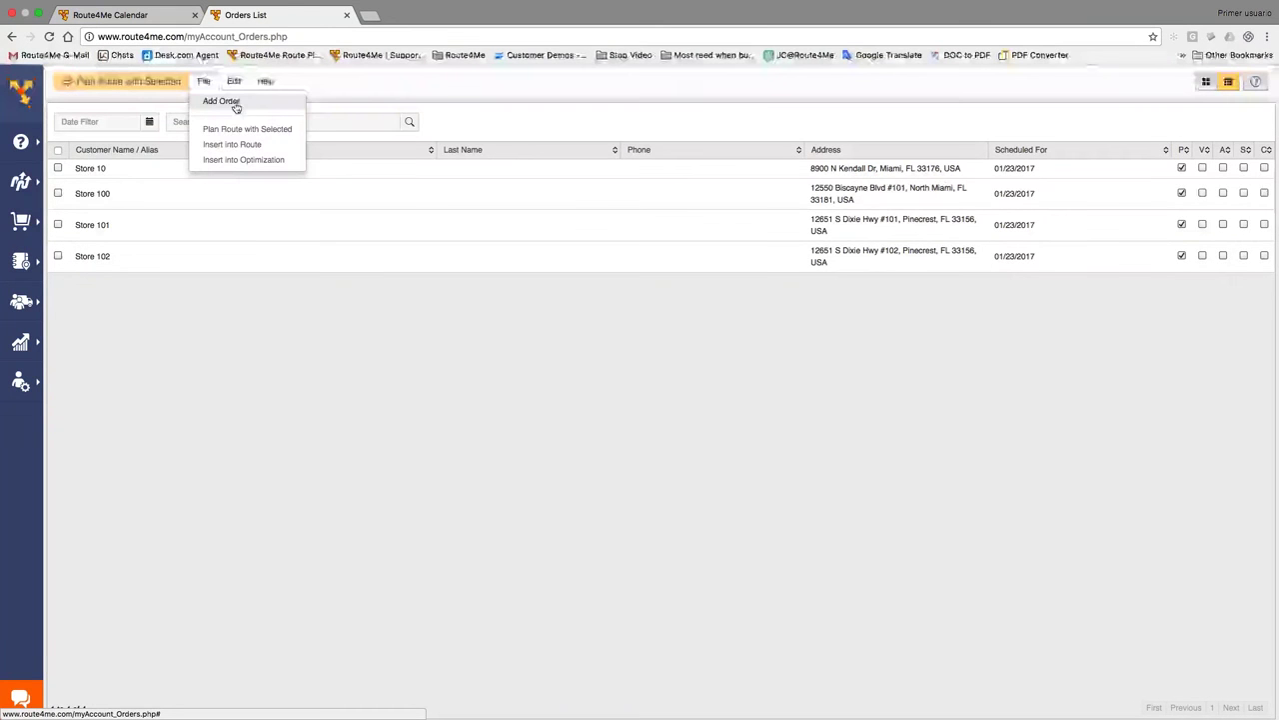
left_click(233, 103)
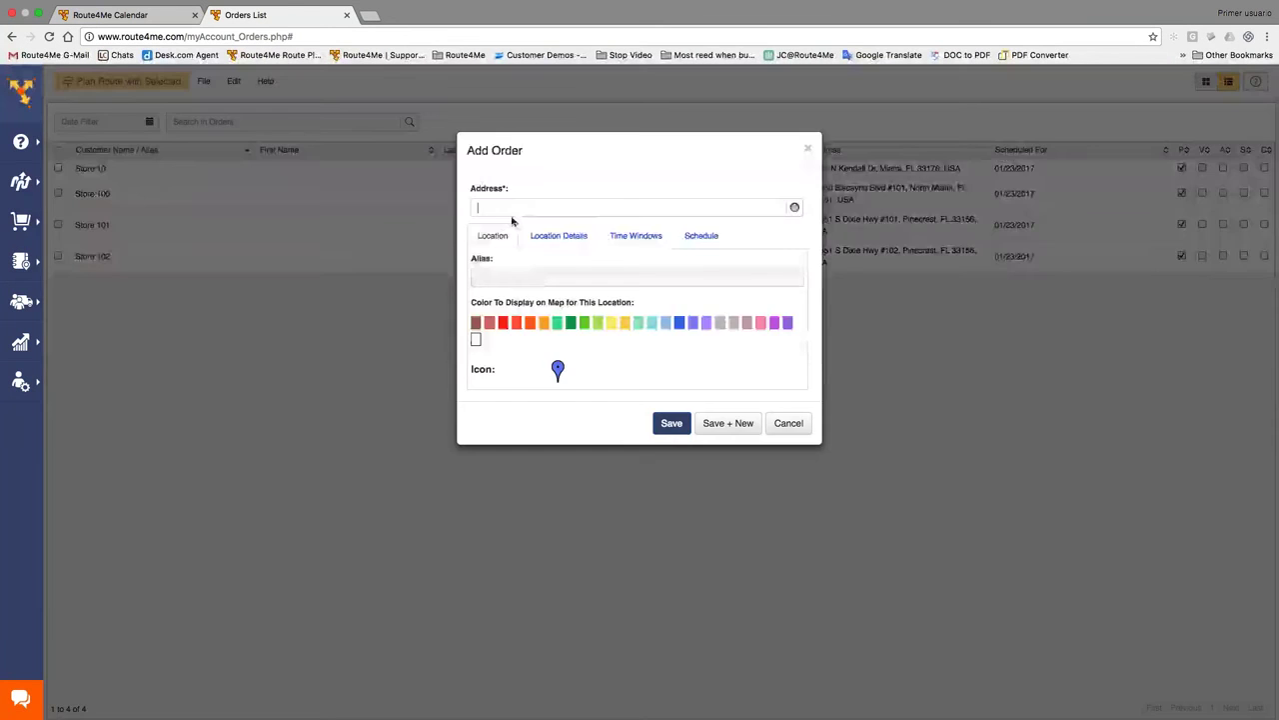
left_click(569, 237)
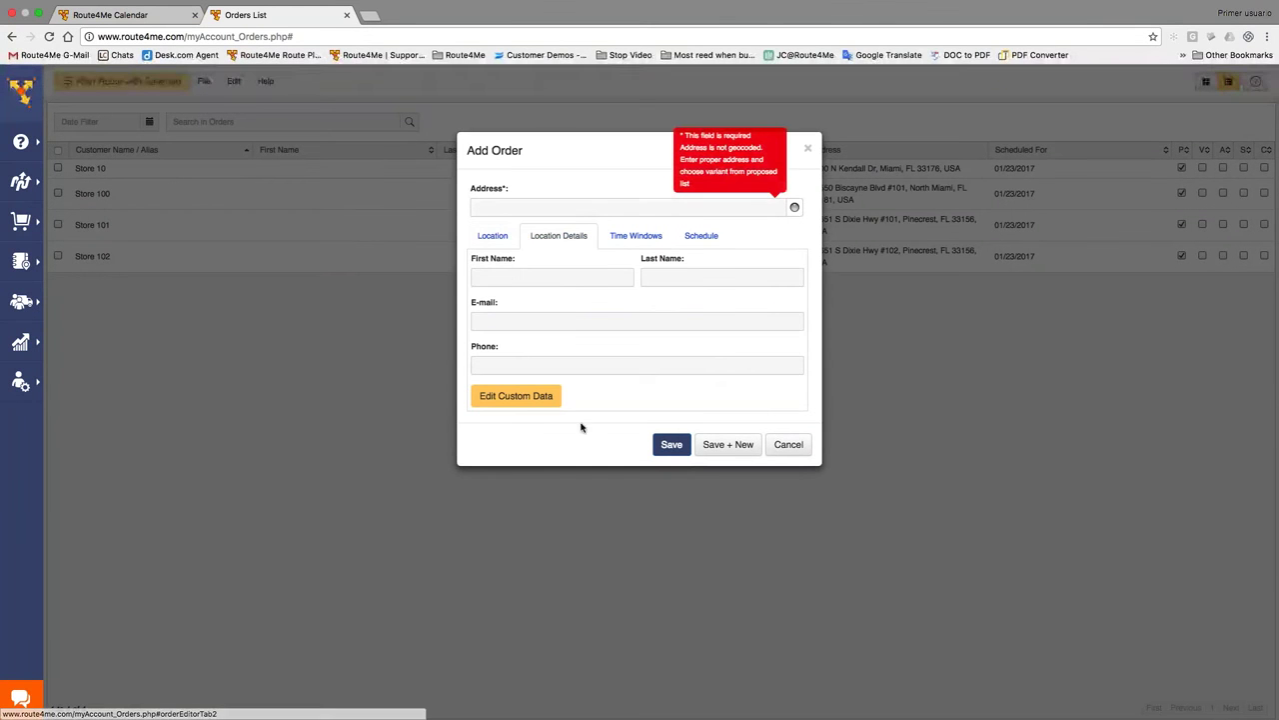
left_click(635, 237)
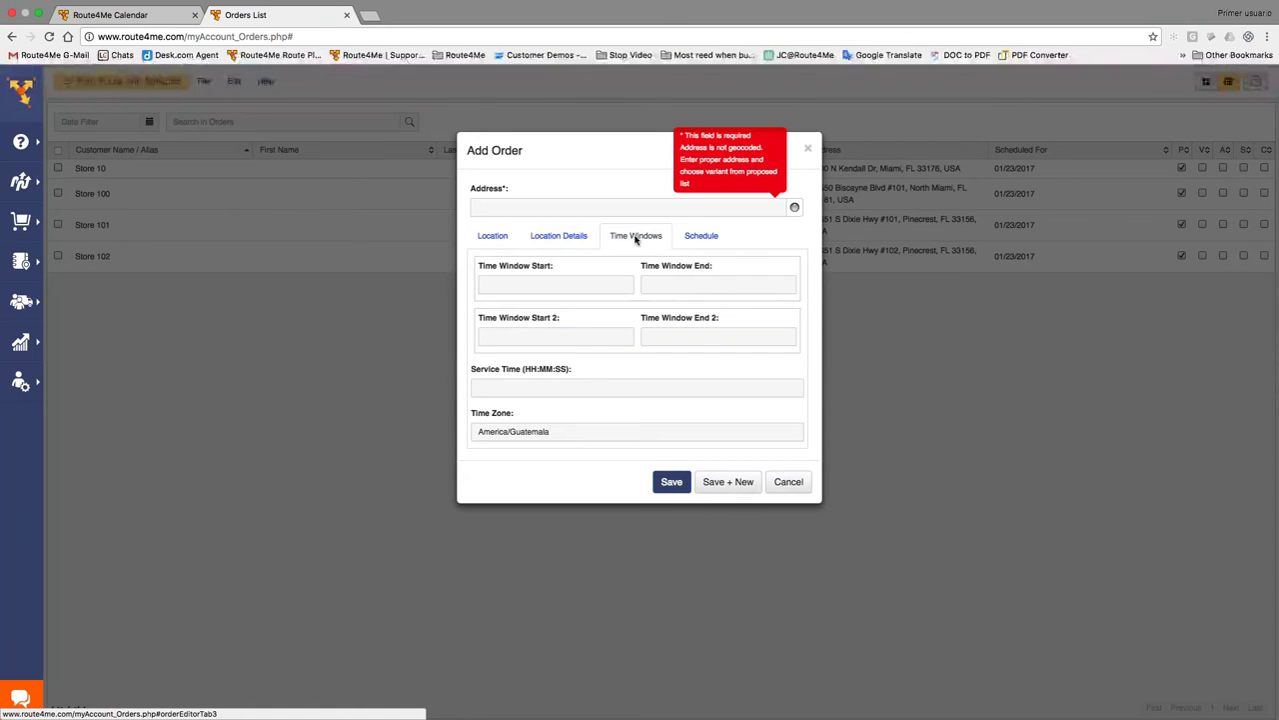
left_click(701, 240)
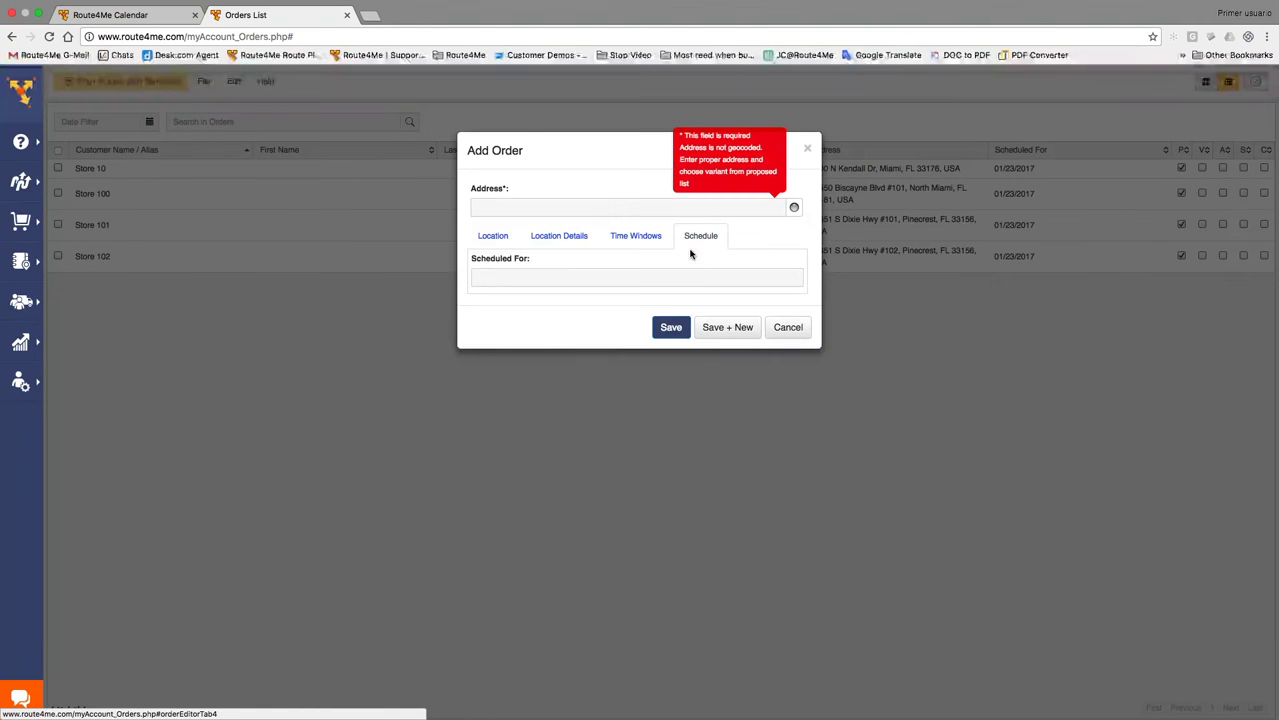
left_click(612, 278)
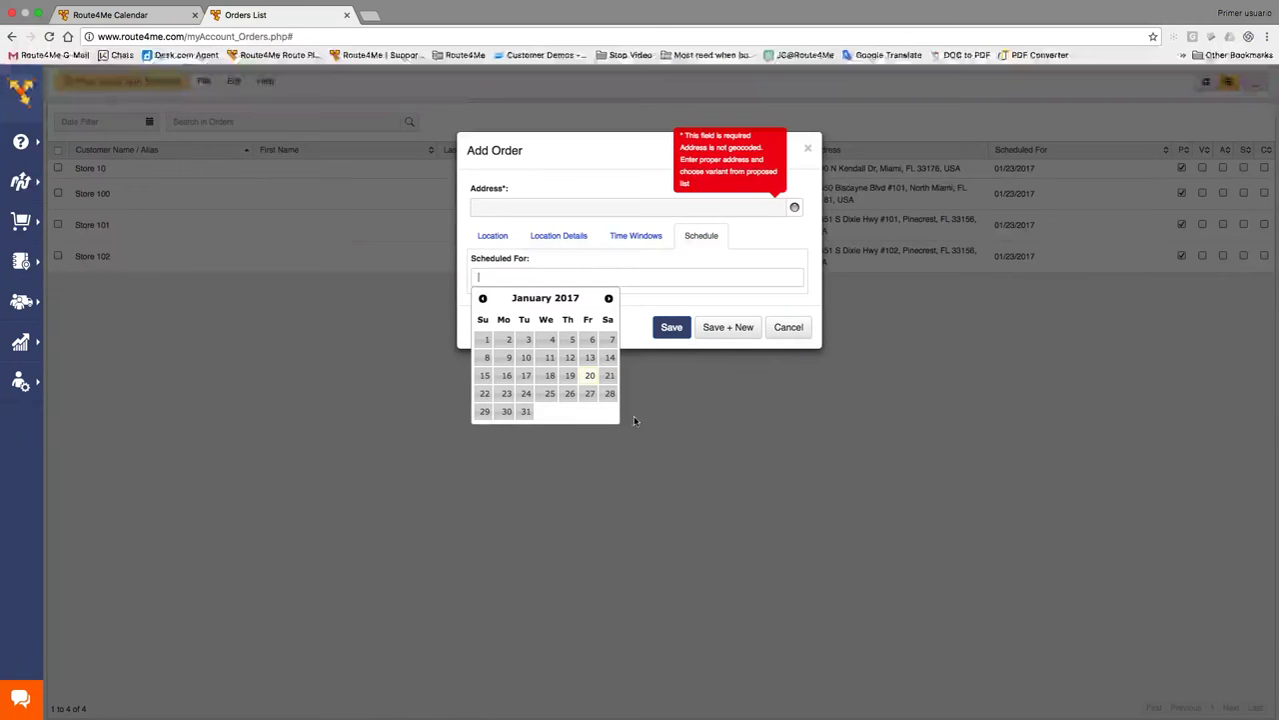
left_click(768, 367)
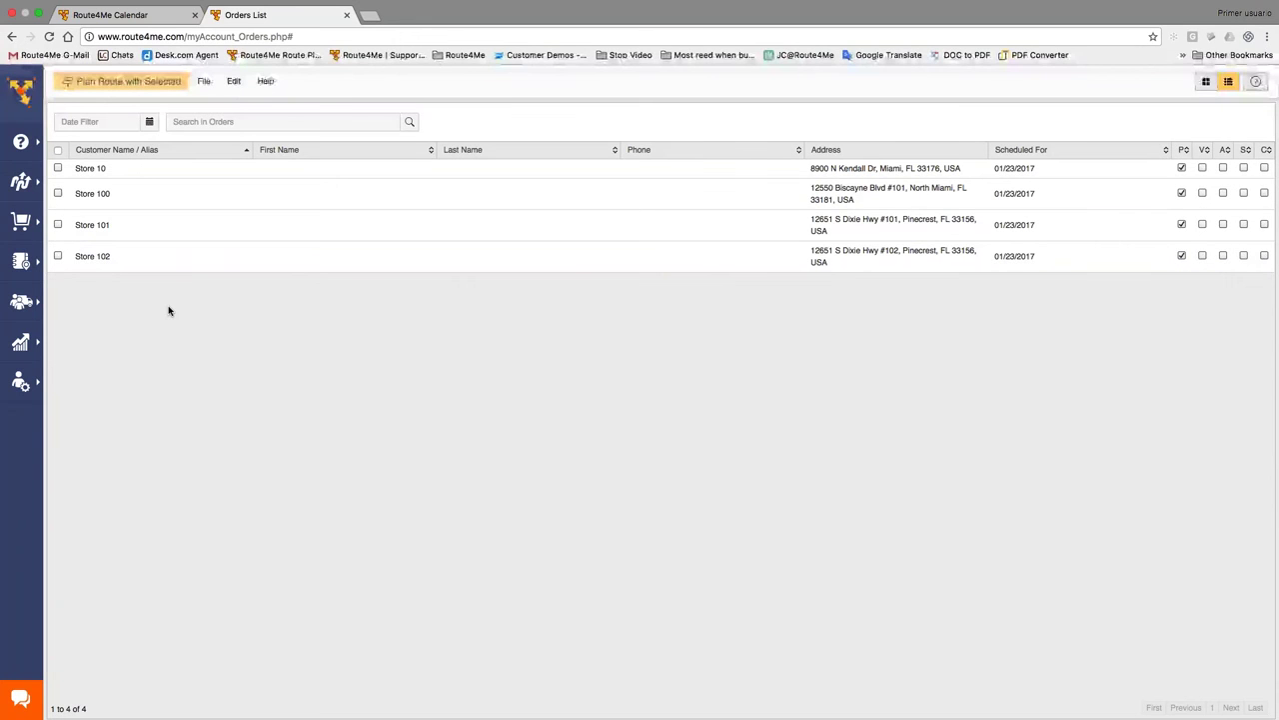
Select all four store orders and start a new route in the Route Editor.
left_click(58, 151)
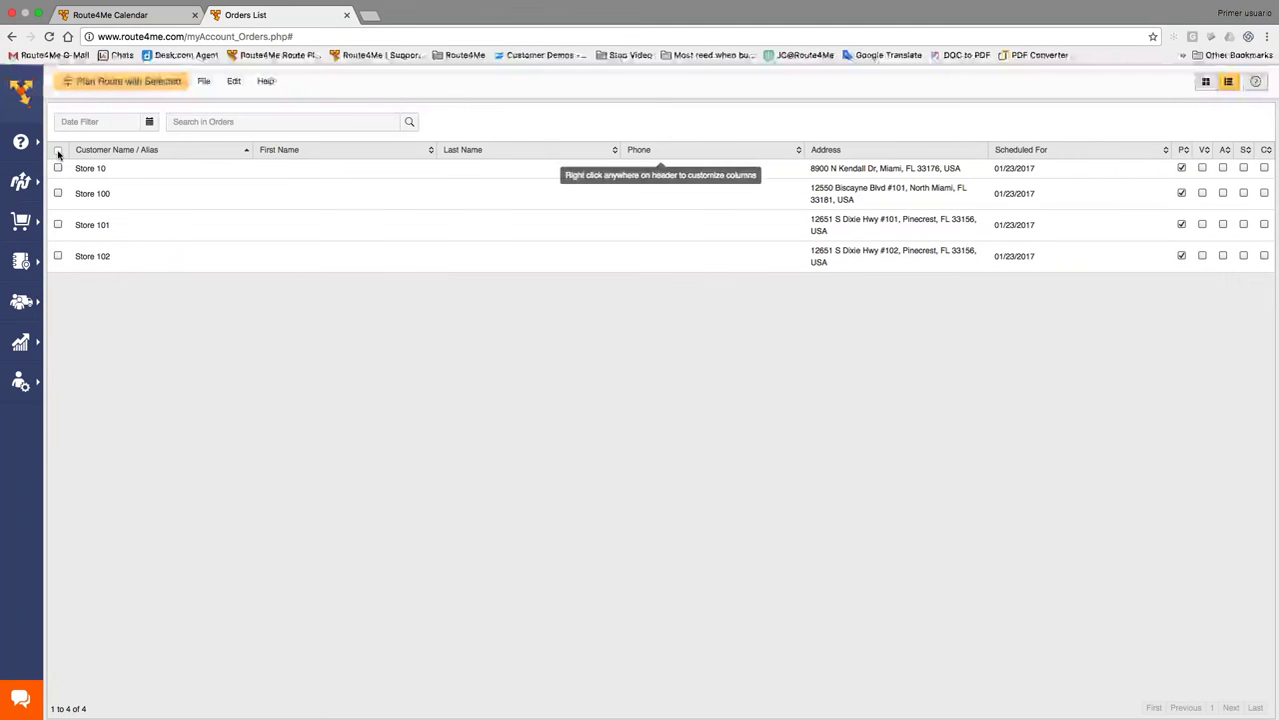
mouse_move(422, 249)
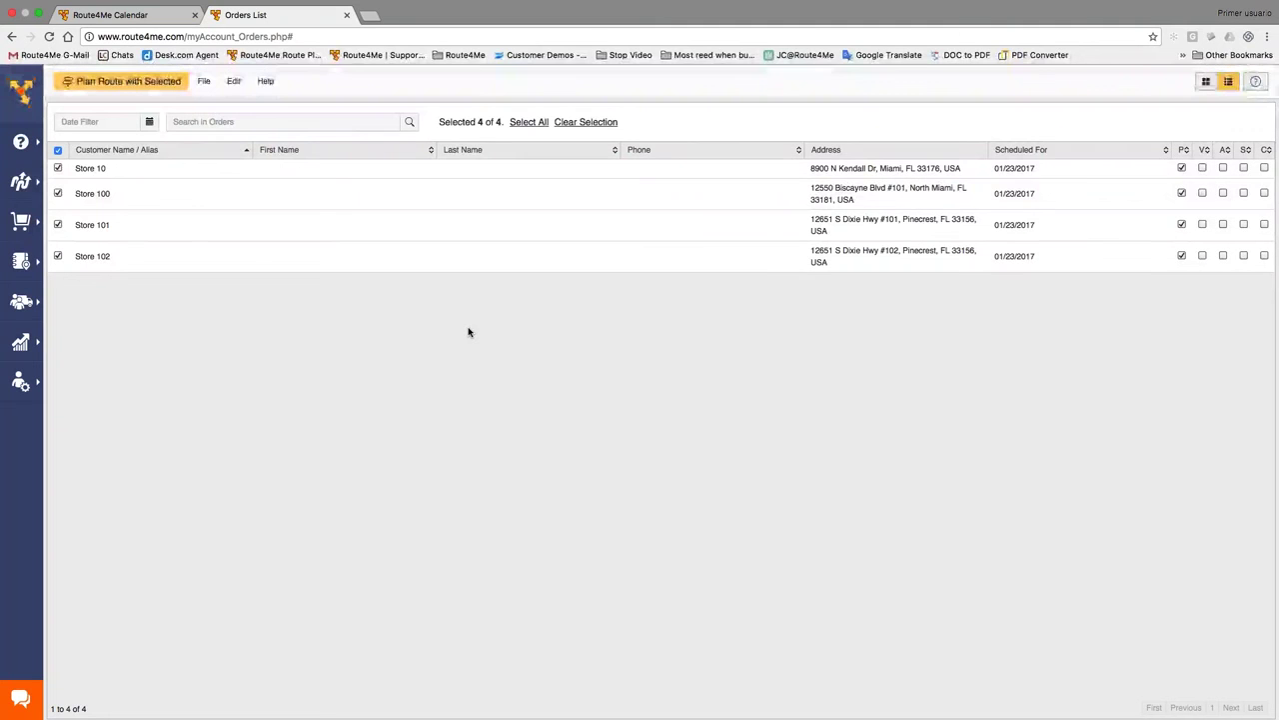
left_click(22, 190)
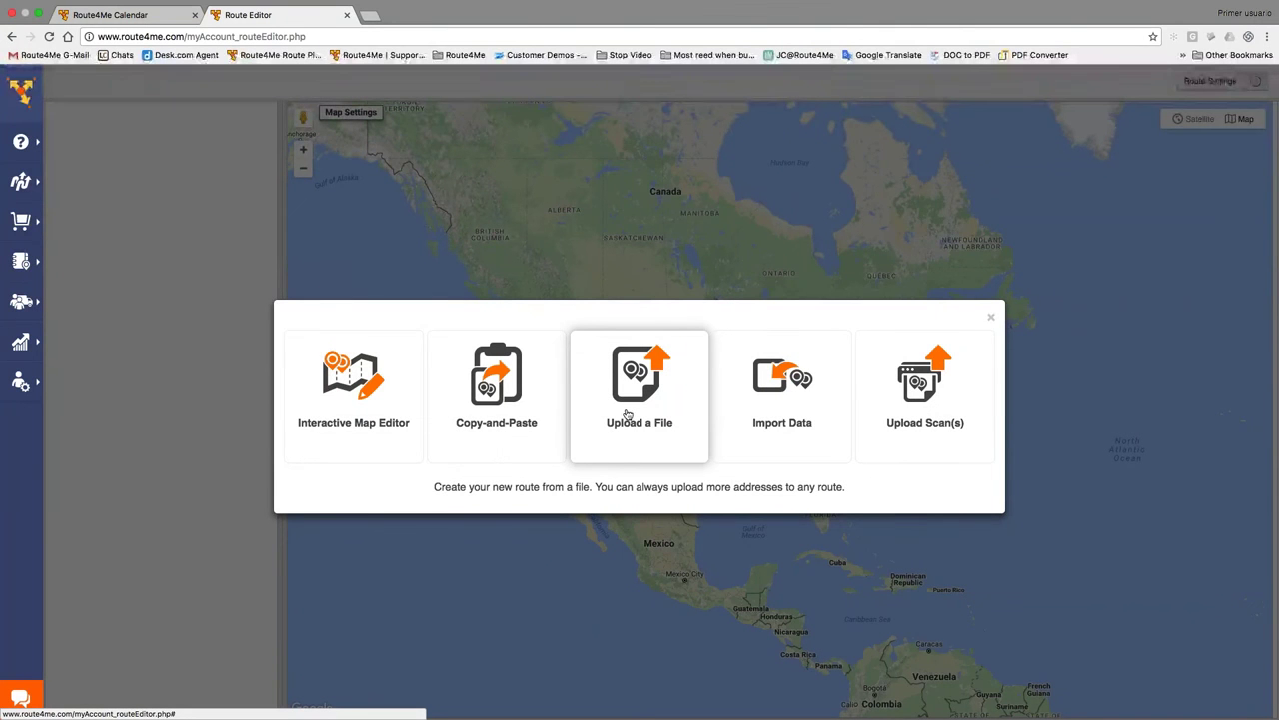
Choose Upload a File and set the route's optimization to Single Driver Route (roundtrip).
left_click(646, 428)
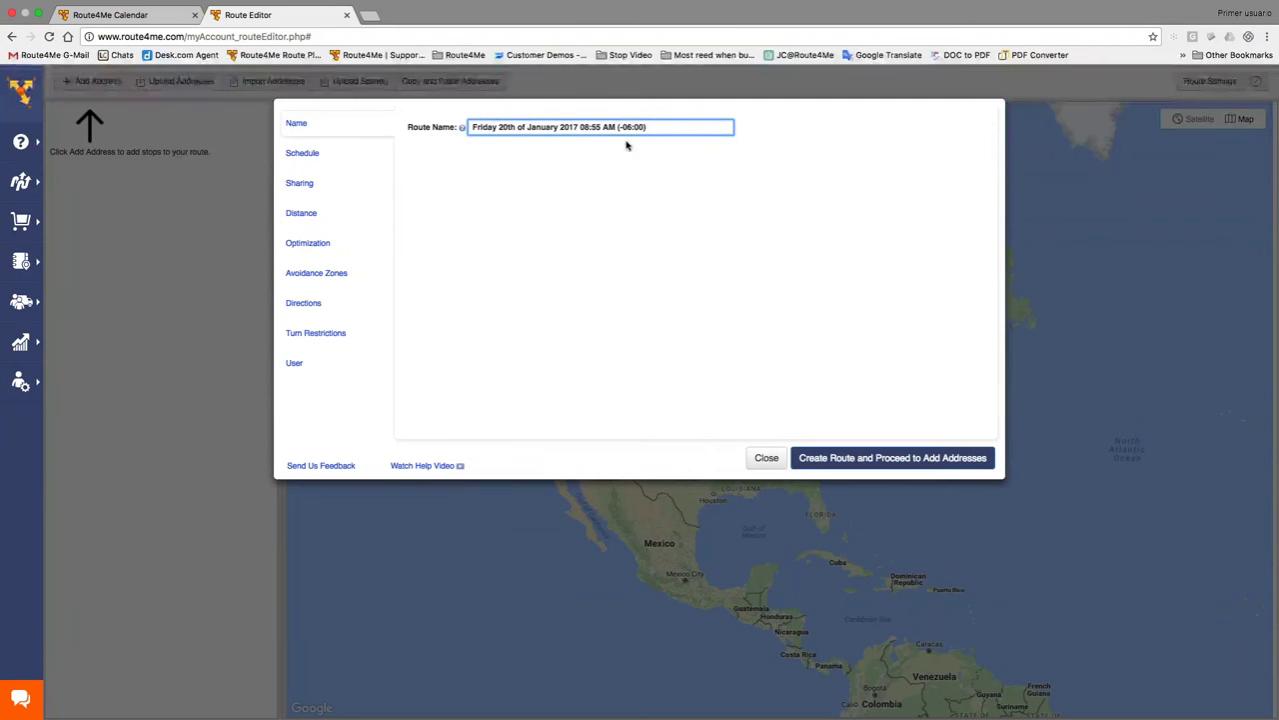
triple_click(503, 127)
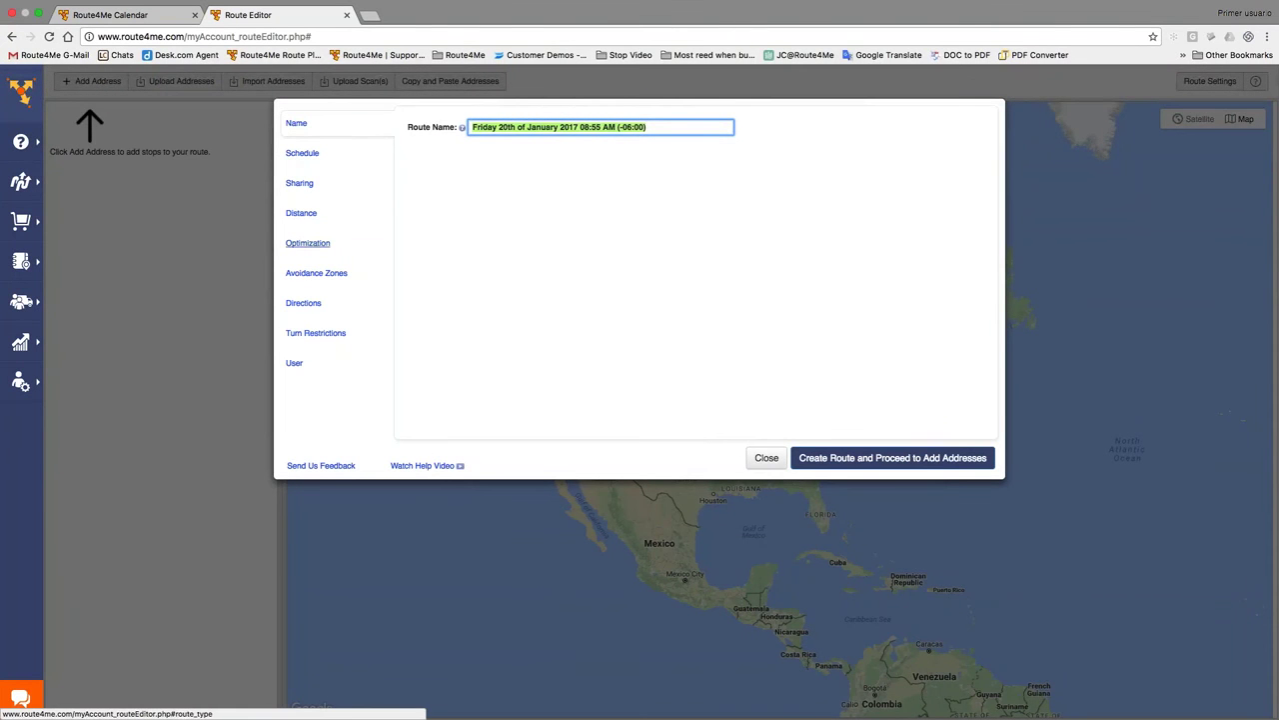
left_click(315, 250)
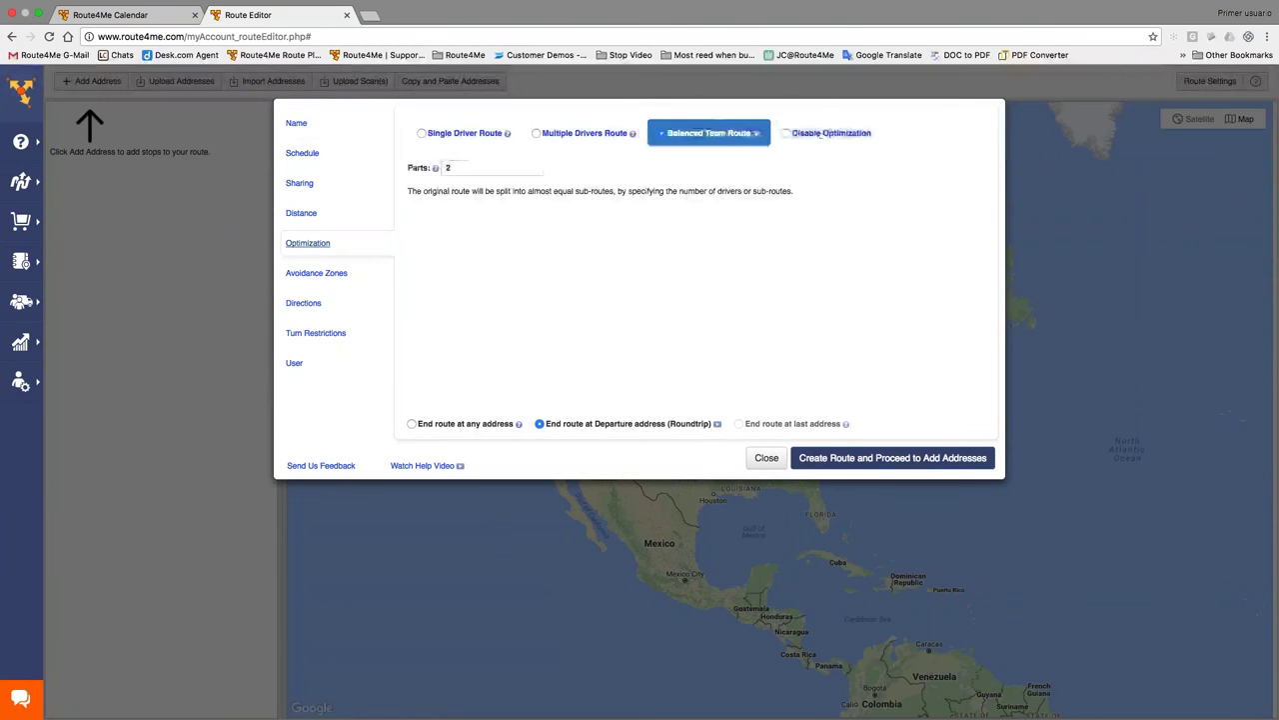
left_click(820, 137)
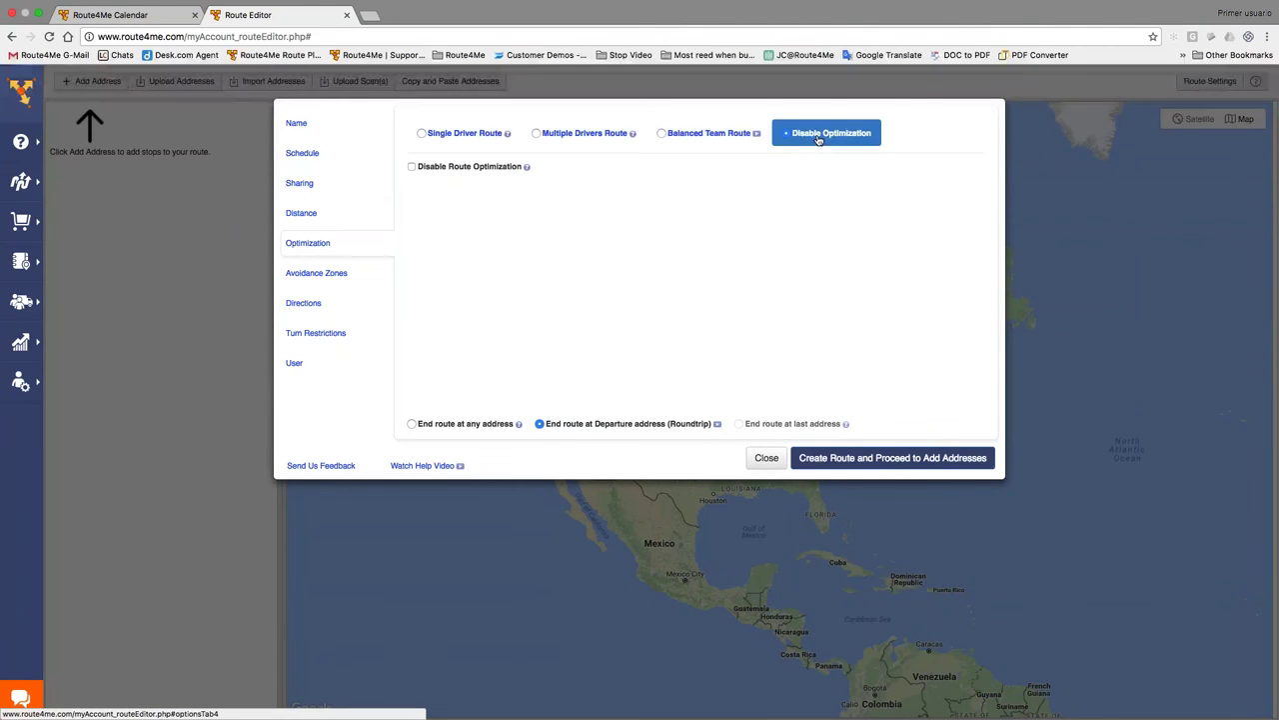
left_click(458, 168)
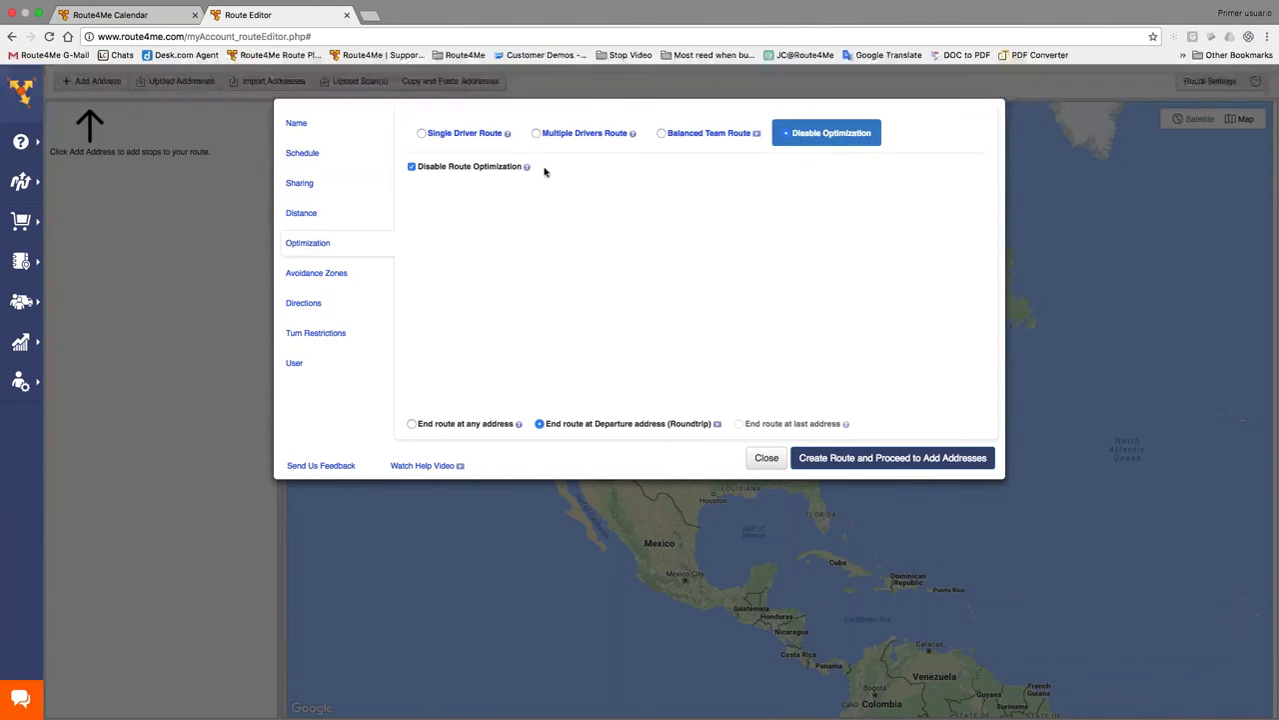
left_click(460, 134)
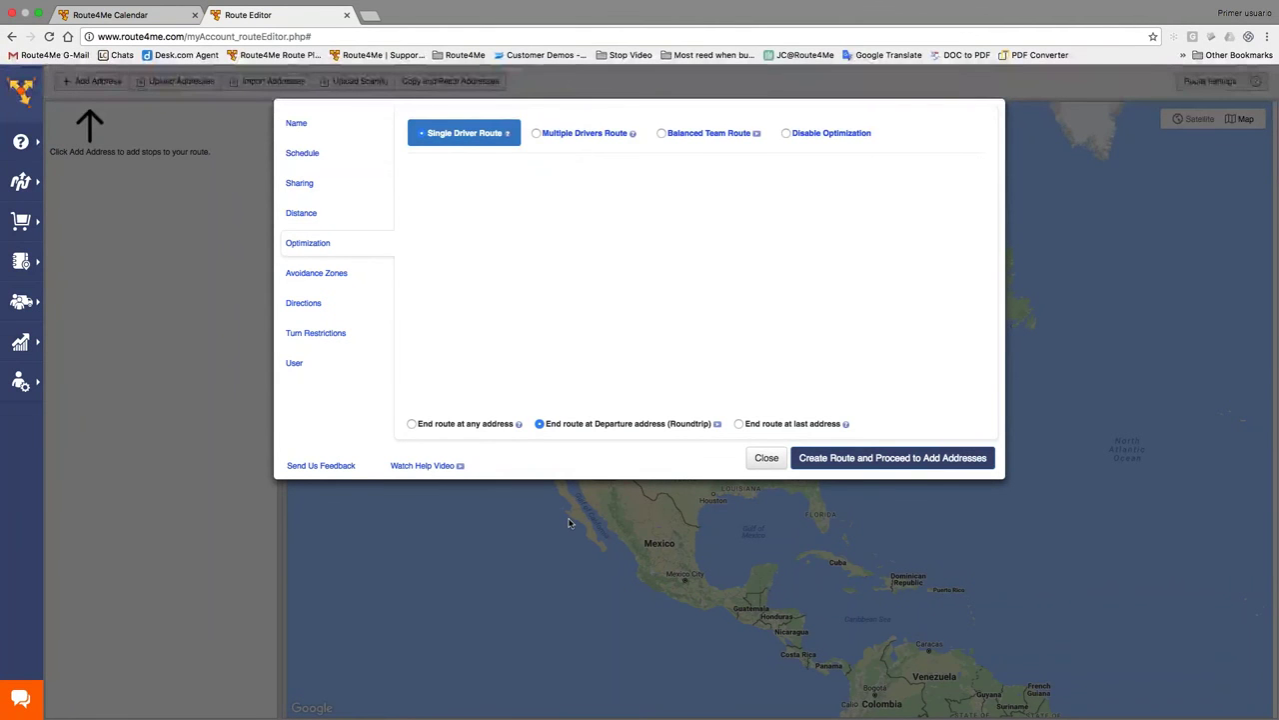
Close the route settings window to reveal the empty route over the North America map.
left_click(764, 459)
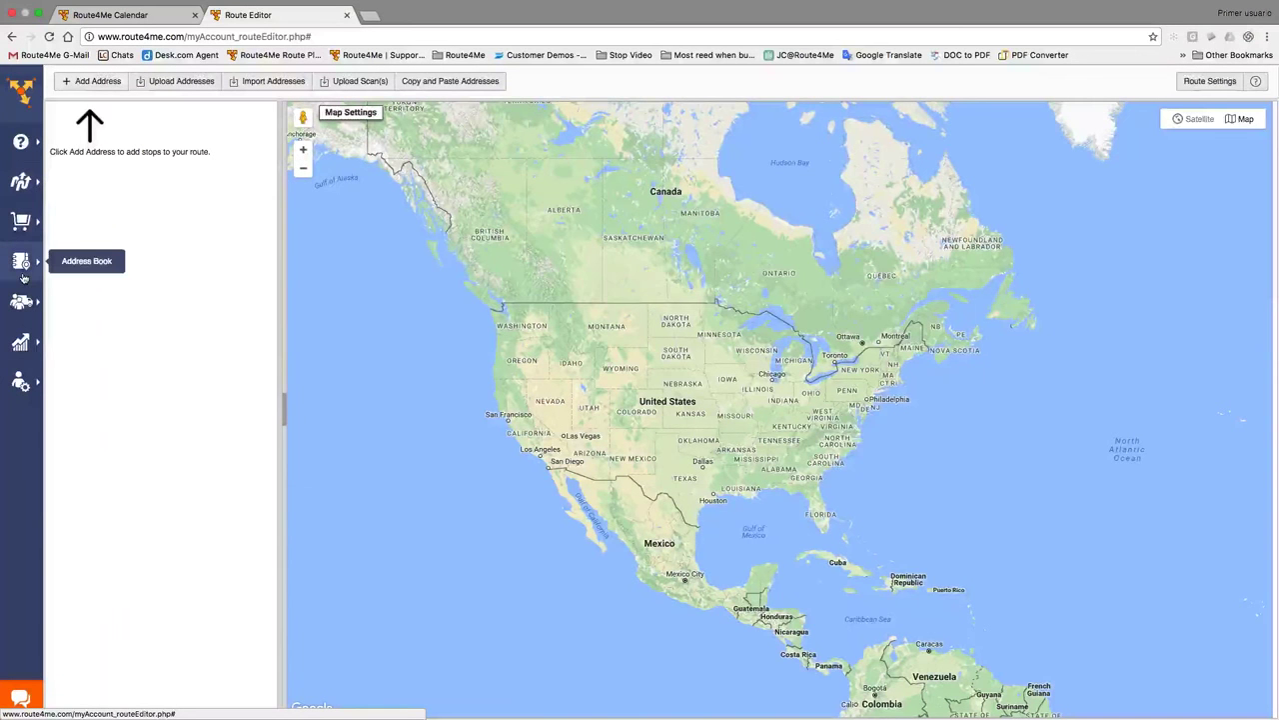
In the saved Routes List, tick Optimized Route and Old Route.
left_click(20, 181)
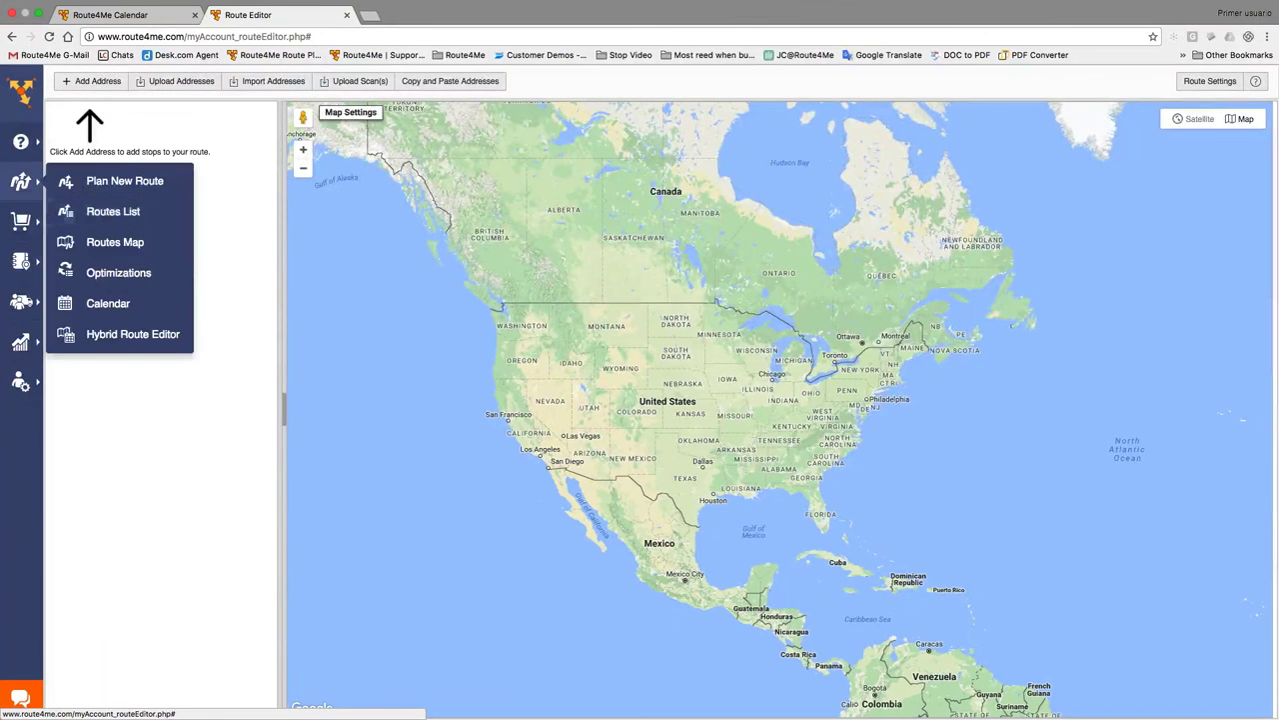
left_click(113, 213)
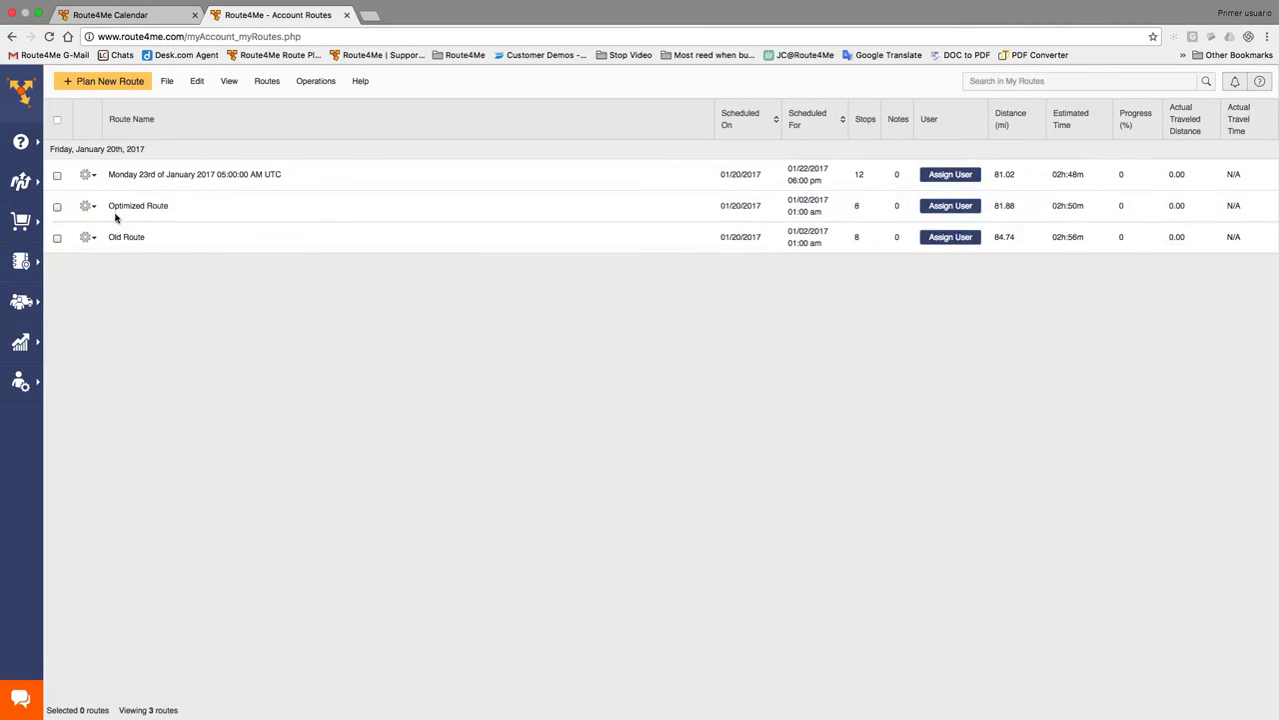
left_click(57, 206)
left_click(57, 237)
left_click(163, 207)
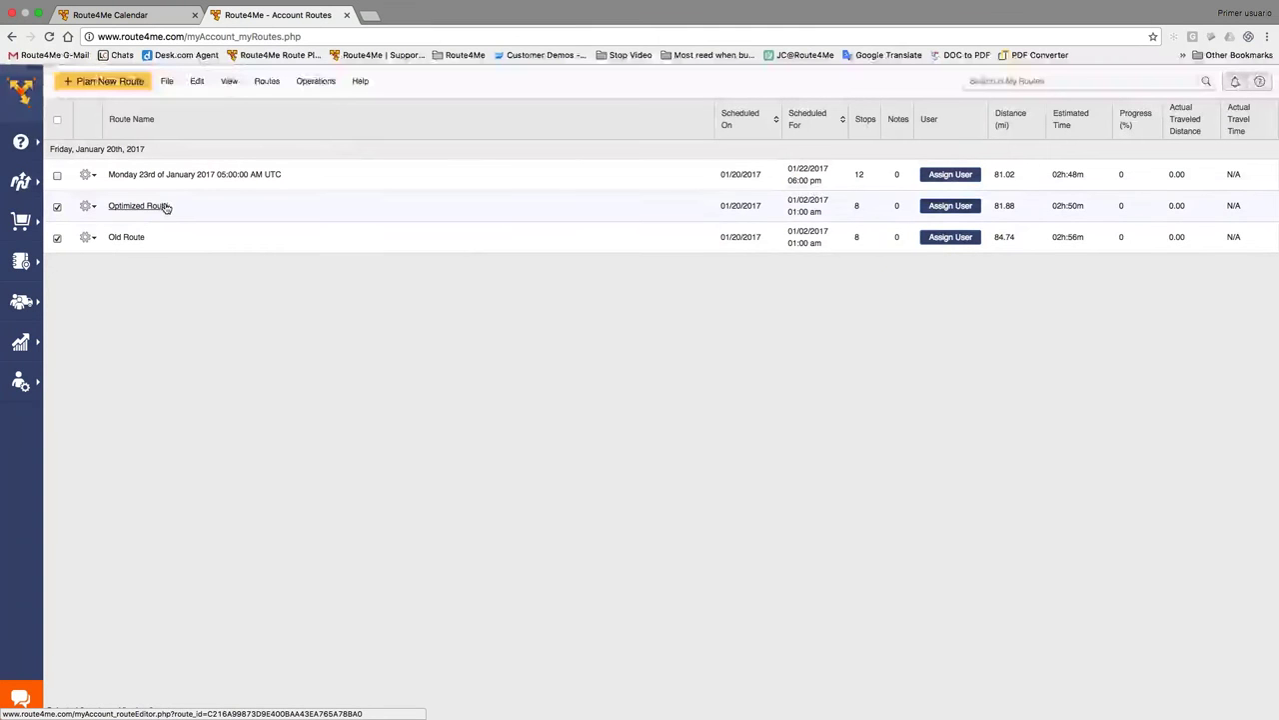
Look through the View and Edit menus, then run File > Compare Selected Routes.
left_click(231, 83)
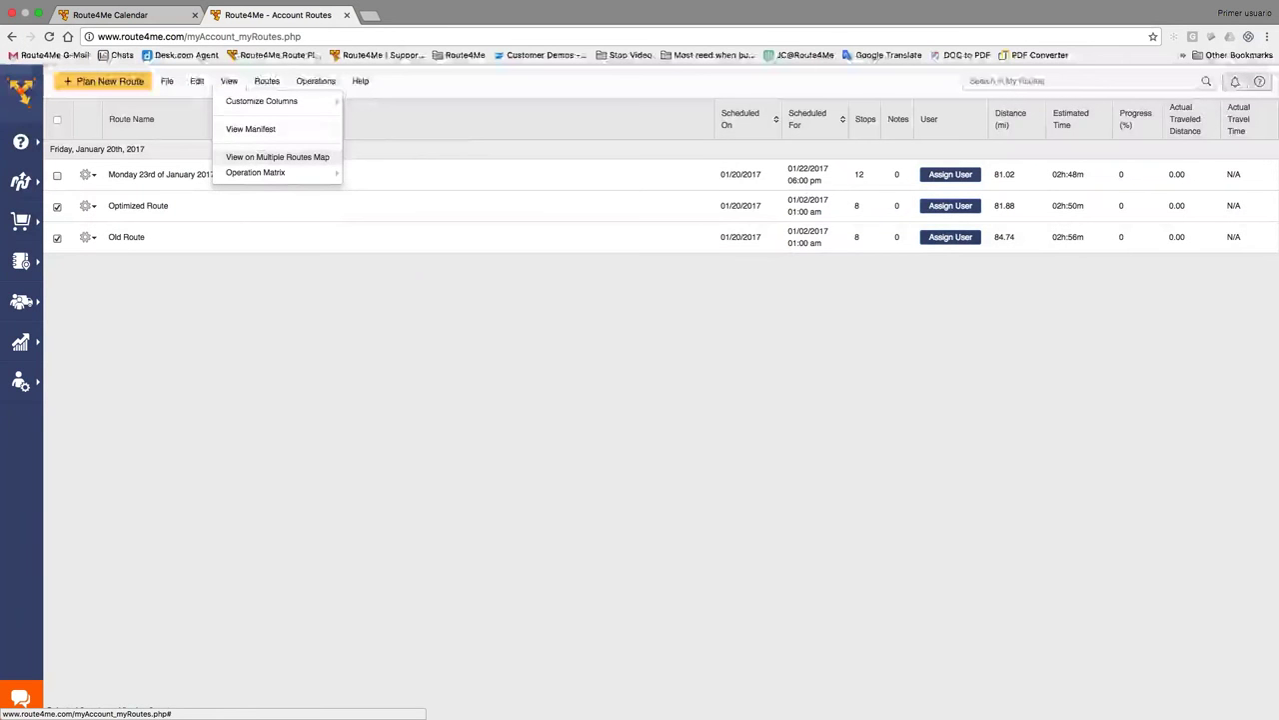
left_click(190, 82)
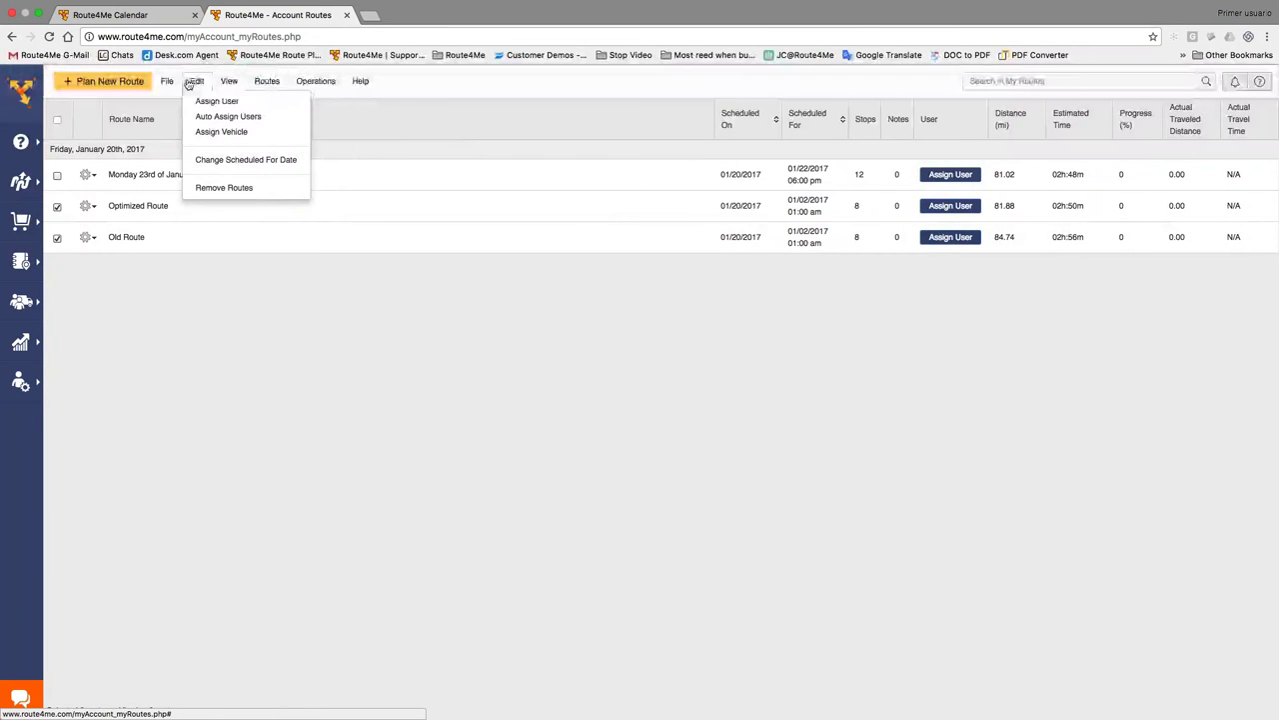
left_click(170, 82)
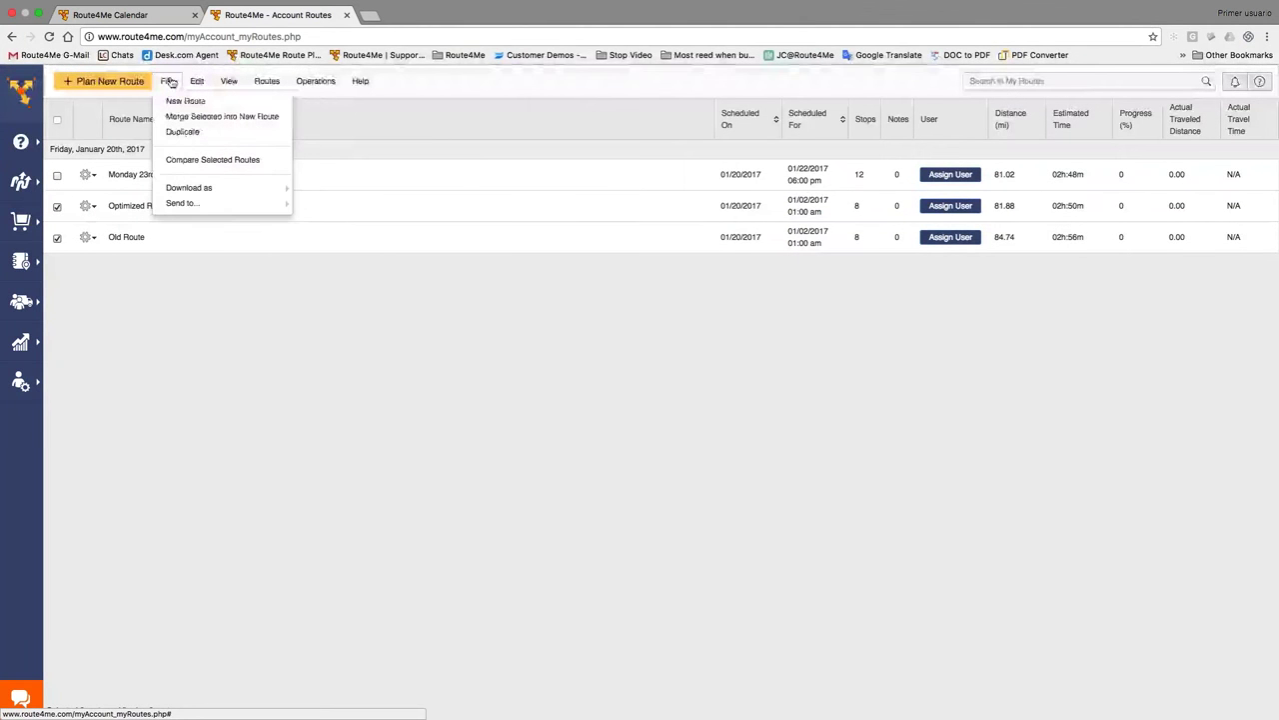
left_click(191, 162)
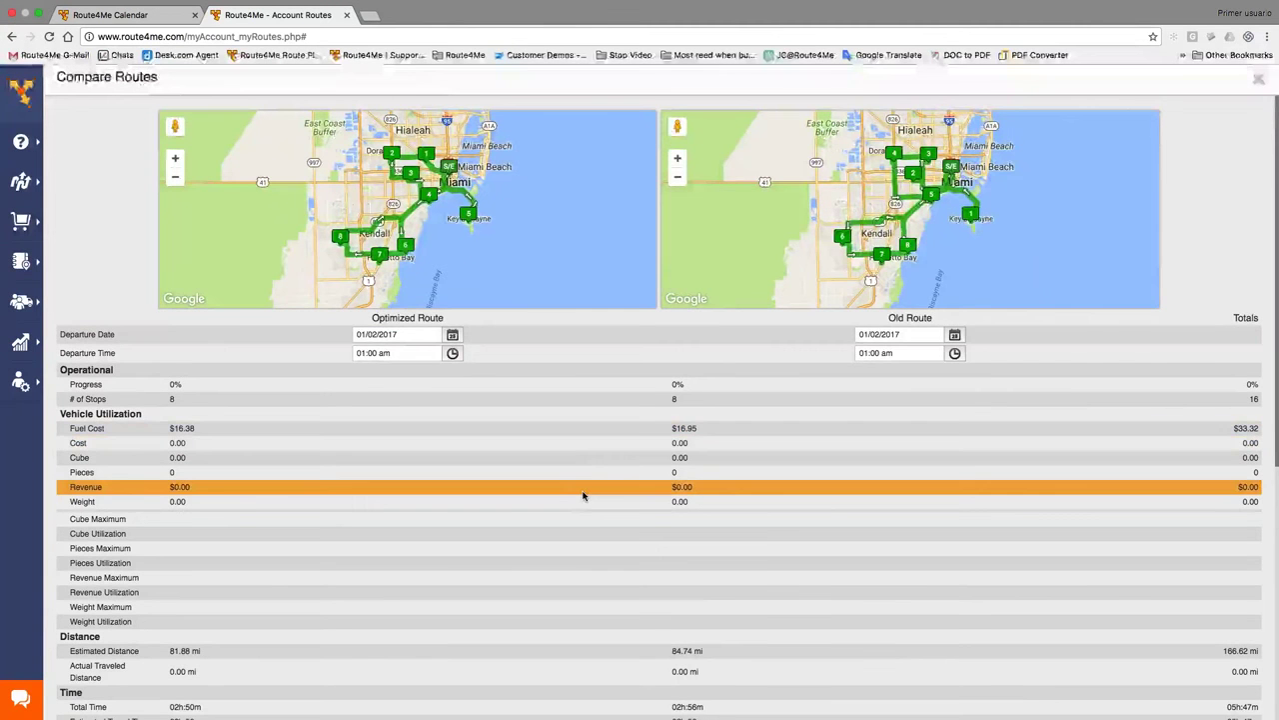
Review the comparison table: Optimized Route takes 02h:50m versus Old Route's 02h:56m, totalling 166.62 mi and $33.32 fuel.
scroll(585, 494, "down", 1)
scroll(583, 497, "up", 1)
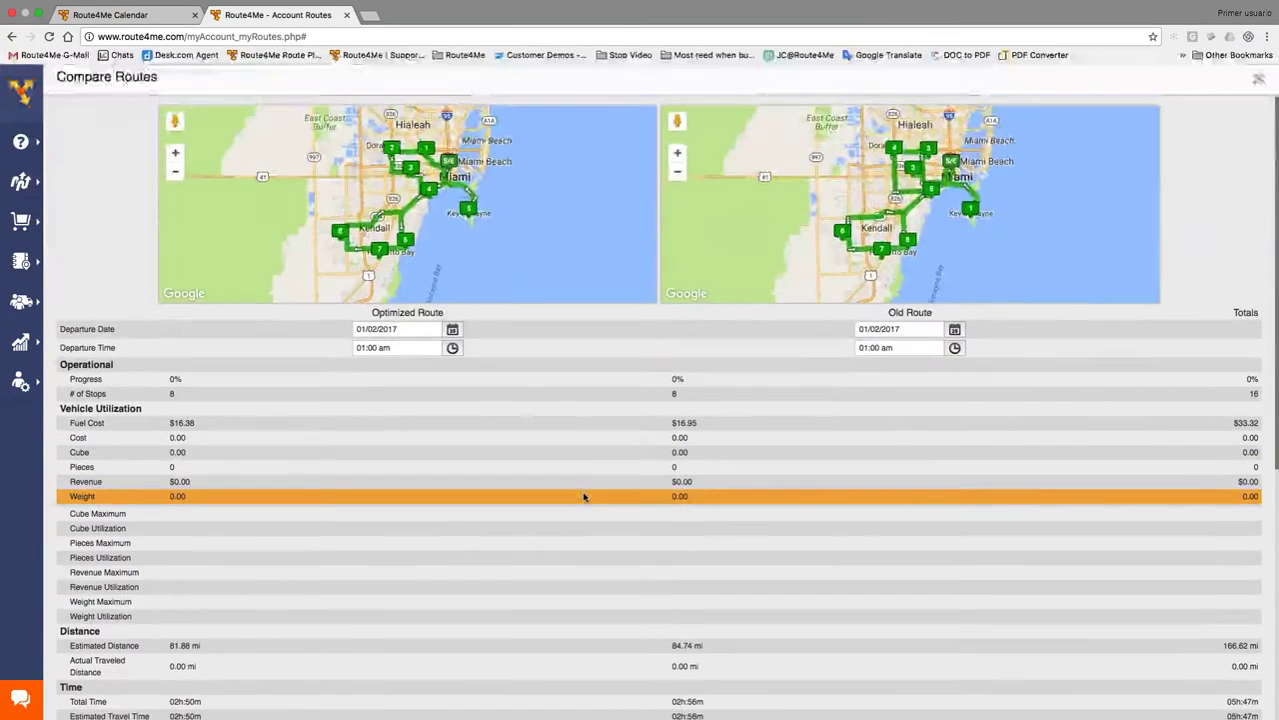
scroll(583, 496, "down", 3)
scroll(585, 497, "down", 4)
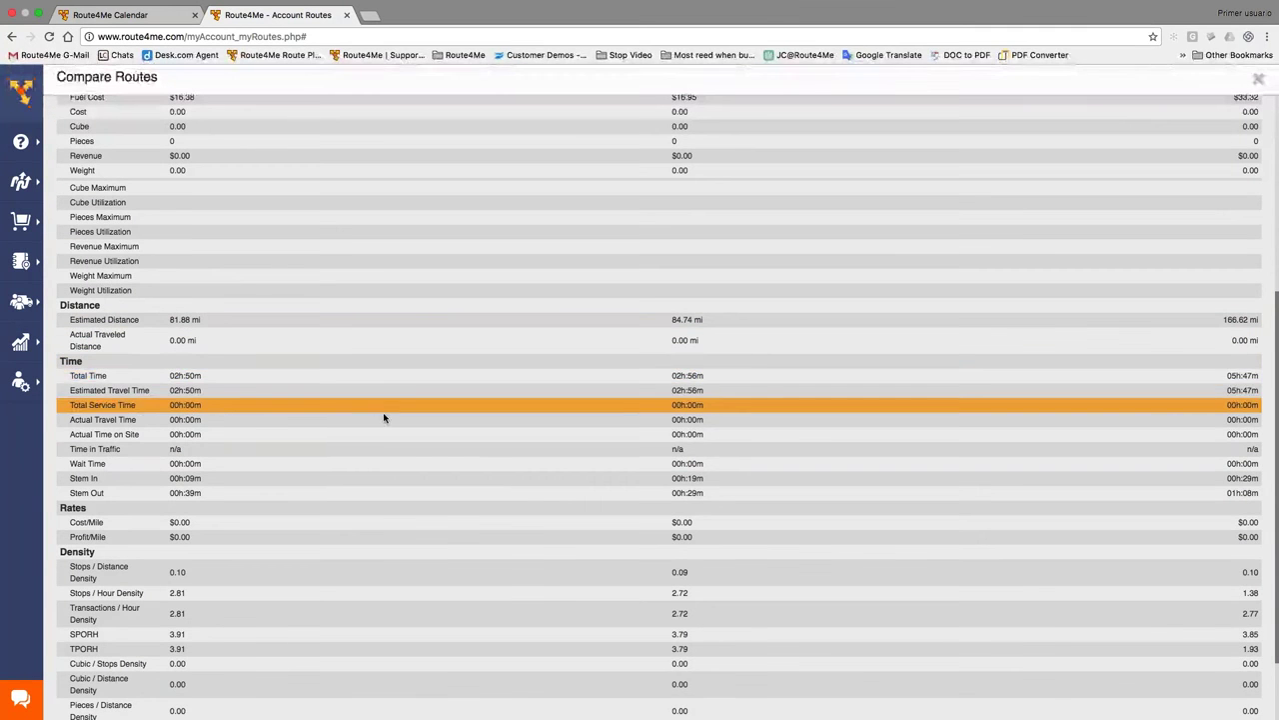
scroll(384, 415, "down", 2)
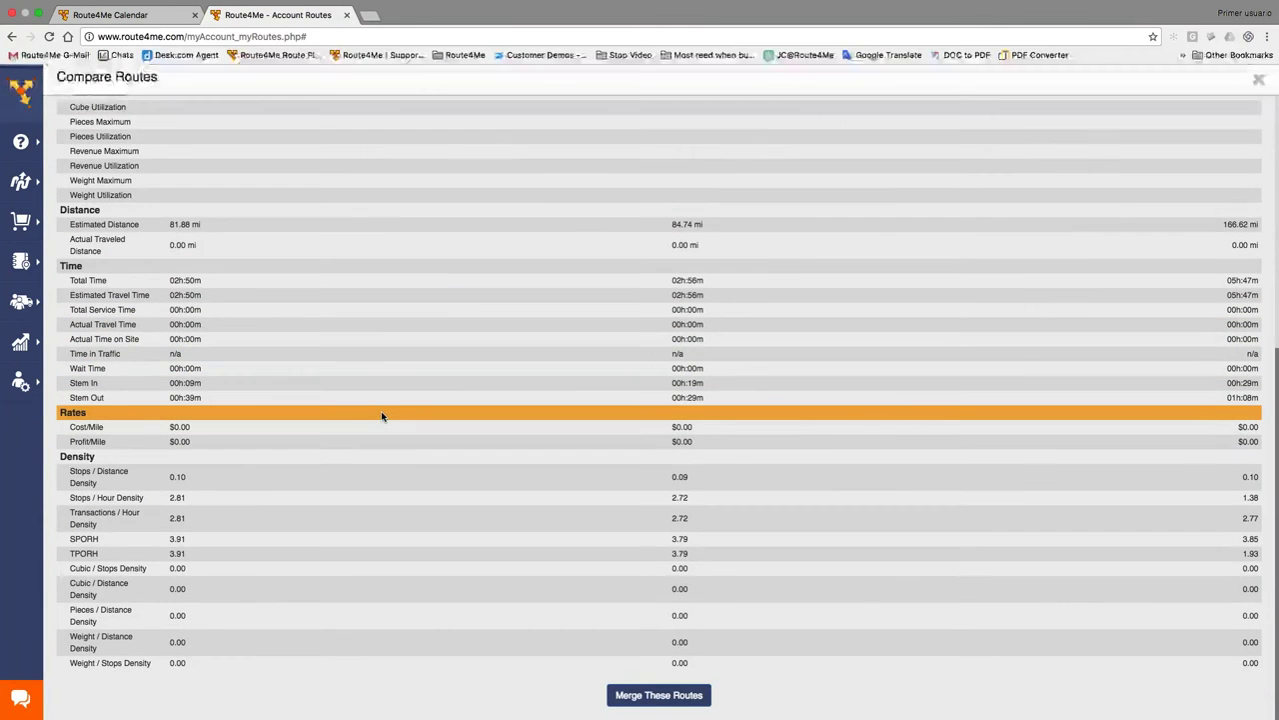
scroll(381, 413, "up", 5)
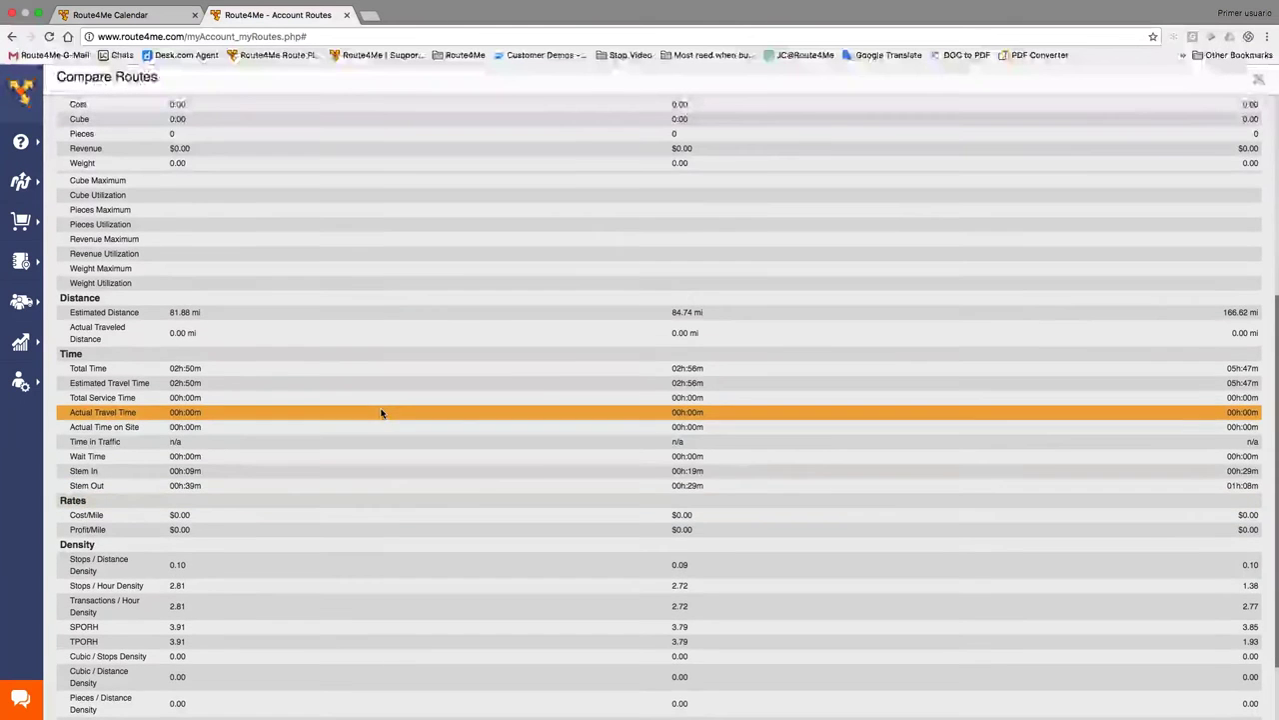
scroll(381, 413, "up", 2)
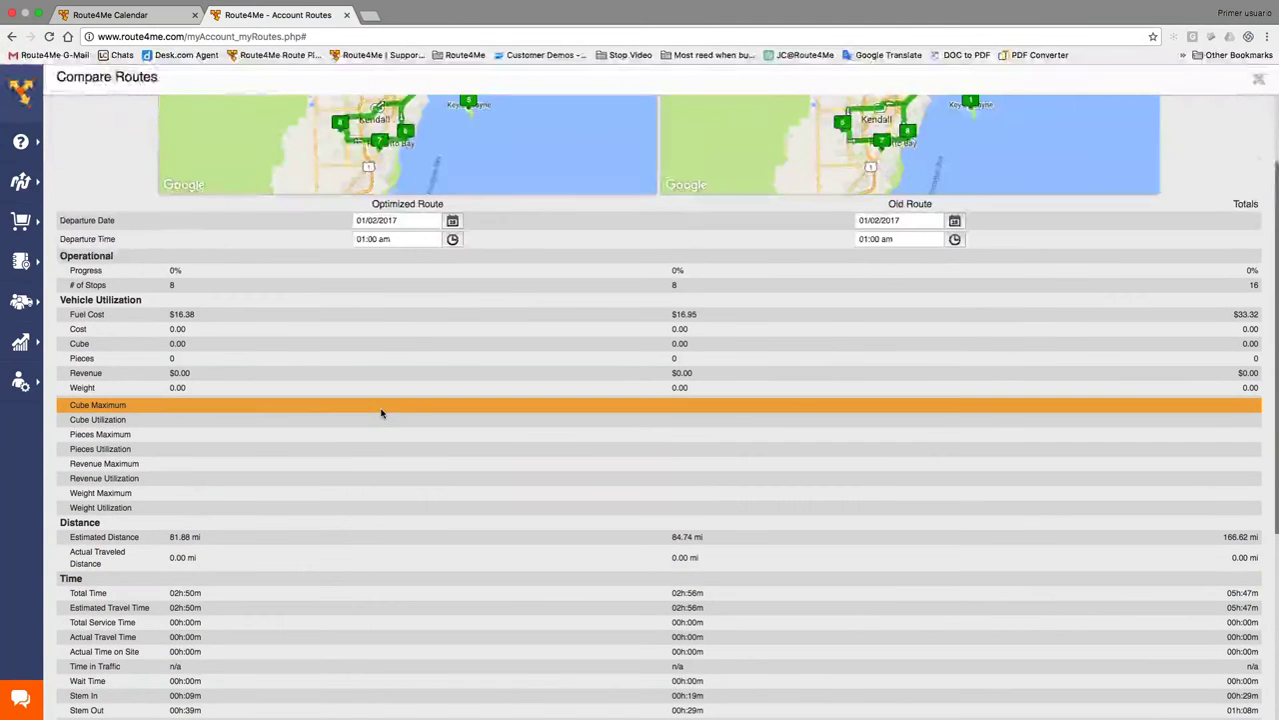
scroll(369, 314, "down", 1)
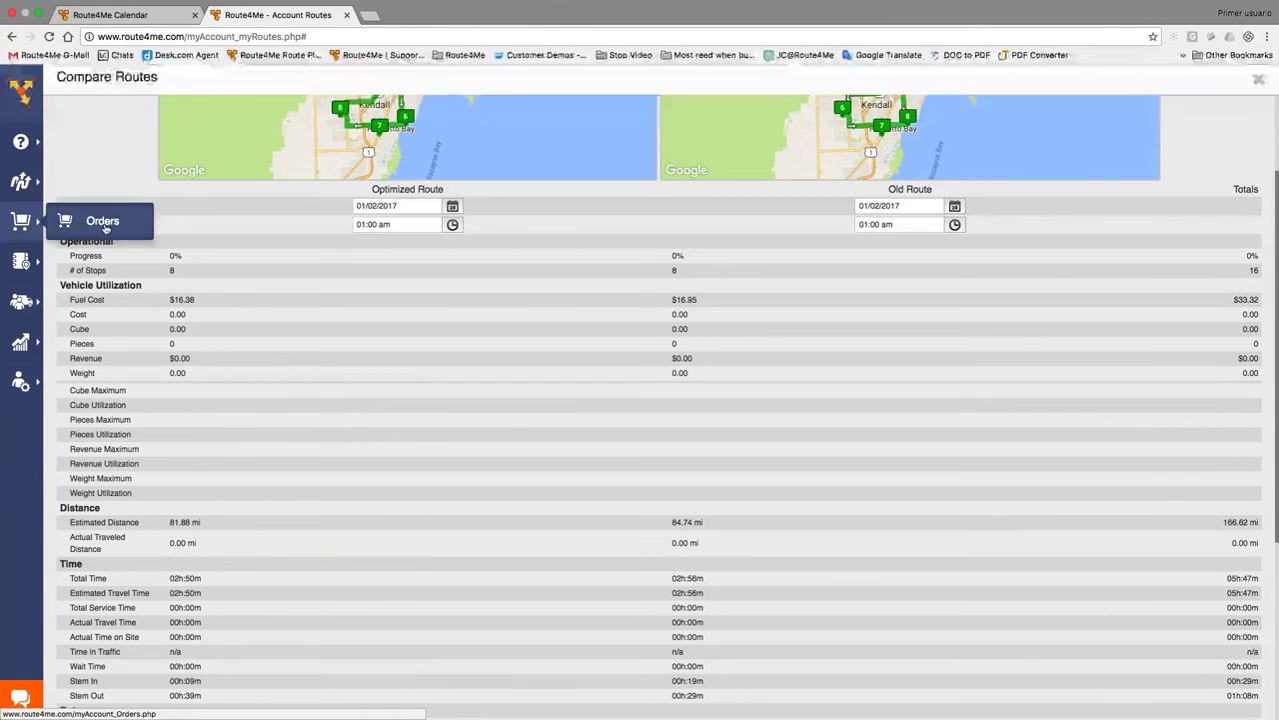
Return to the Orders list from the left sidebar.
left_click(20, 221)
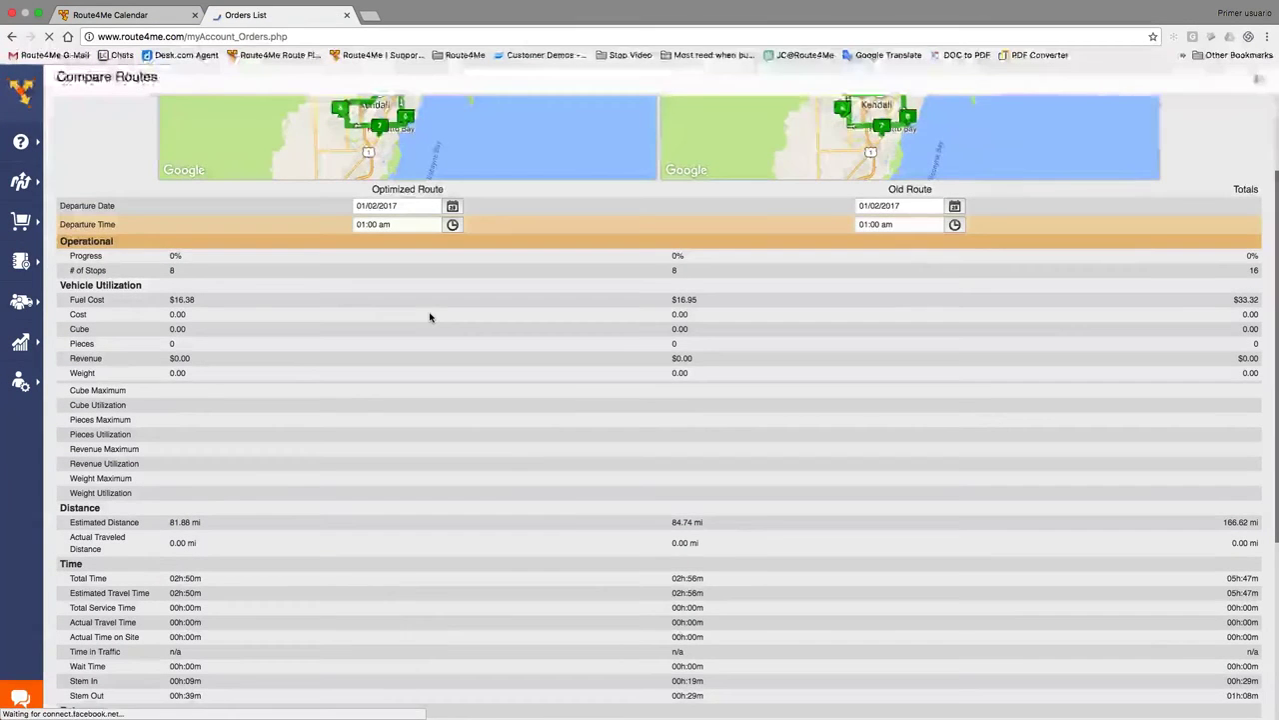